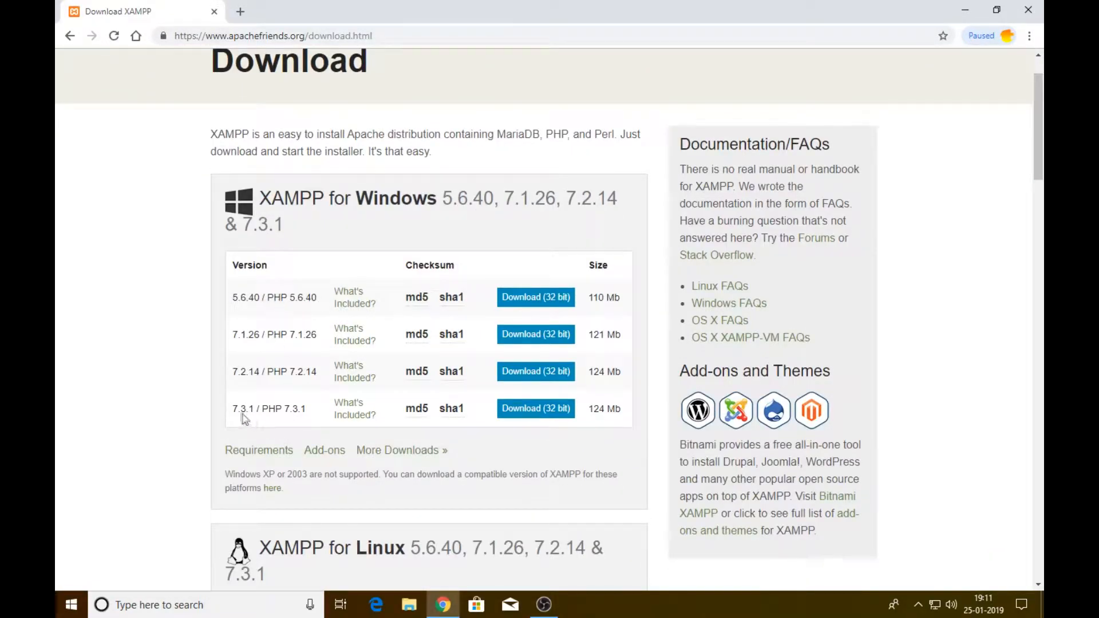
Browse the XAMPP Windows versions list, picking out the 7.3.1 row
{"action": "left_click_drag", "start_coordinate": [229, 408], "coordinate": [618, 412]}
{"action": "left_click", "coordinate": [623, 427]}
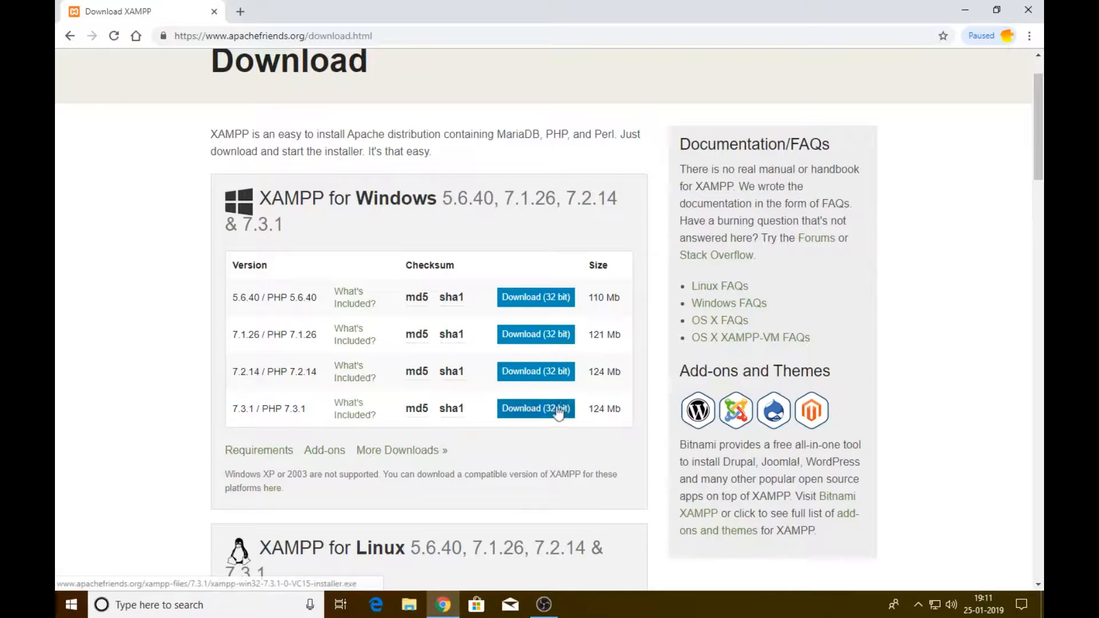
{"action": "scroll", "coordinate": [296, 425], "scroll_direction": "down", "scroll_amount": 1}
{"action": "scroll", "coordinate": [296, 424], "scroll_direction": "down", "scroll_amount": 2}
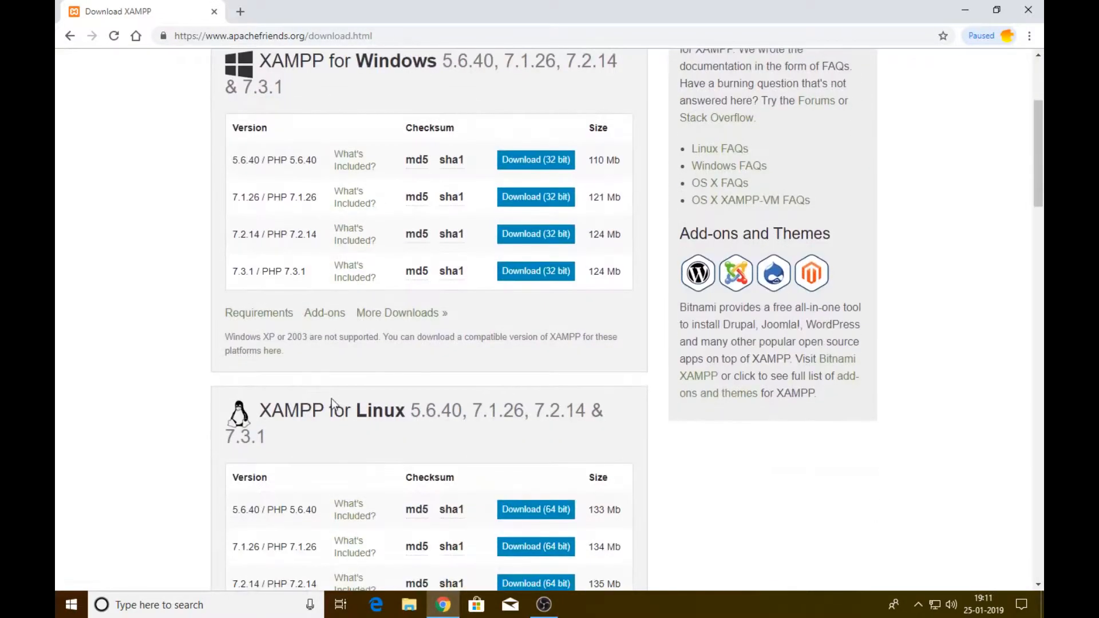
{"action": "scroll", "coordinate": [332, 401], "scroll_direction": "up", "scroll_amount": 3}
{"action": "double_click", "coordinate": [338, 201]}
Download the 32-bit XAMPP 7.3.1 / PHP 7.3.1 Windows installer
{"action": "scroll", "coordinate": [373, 207], "scroll_direction": "down", "scroll_amount": 3}
{"action": "left_click_drag", "start_coordinate": [395, 367], "coordinate": [408, 391]}
{"action": "scroll", "coordinate": [374, 366], "scroll_direction": "down", "scroll_amount": 5}
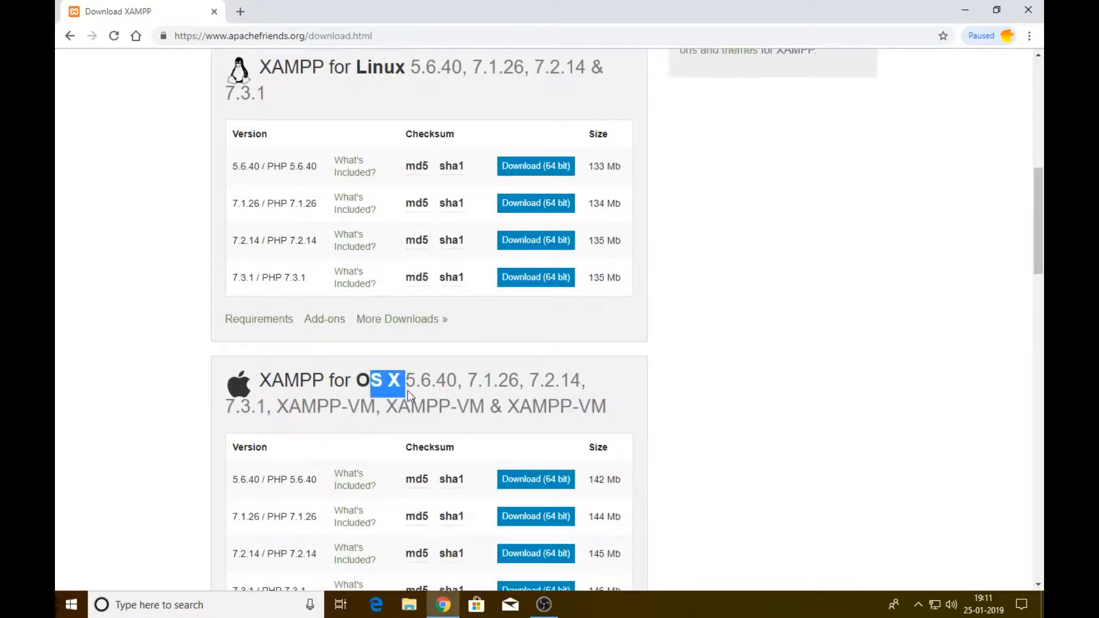
{"action": "scroll", "coordinate": [424, 394], "scroll_direction": "down", "scroll_amount": 8}
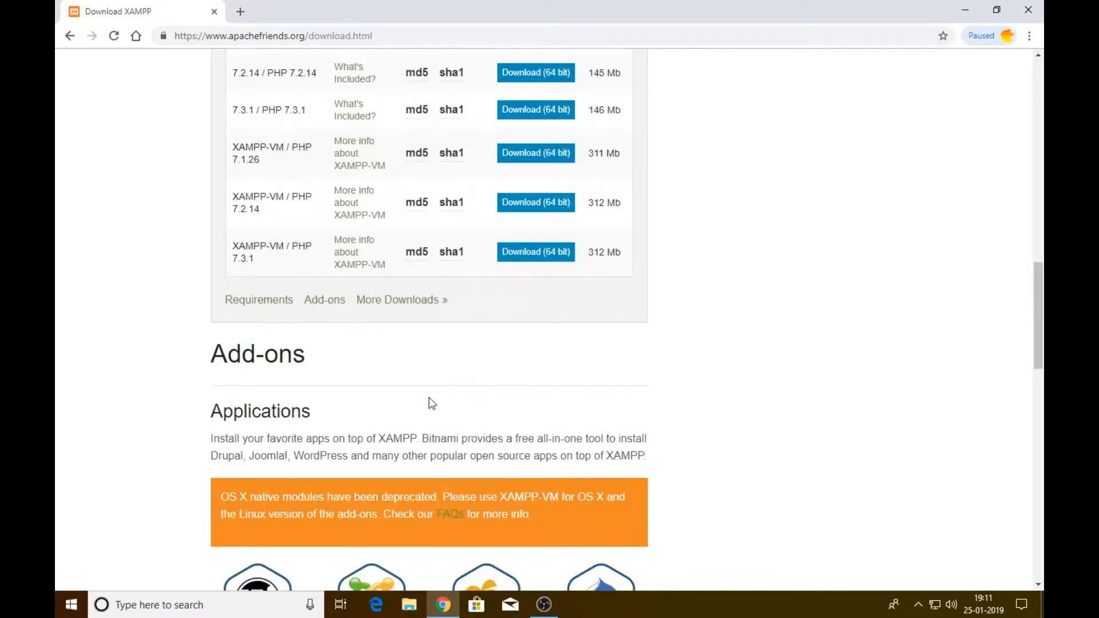
{"action": "scroll", "coordinate": [430, 398], "scroll_direction": "up", "scroll_amount": 7}
{"action": "scroll", "coordinate": [537, 407], "scroll_direction": "up", "scroll_amount": 6}
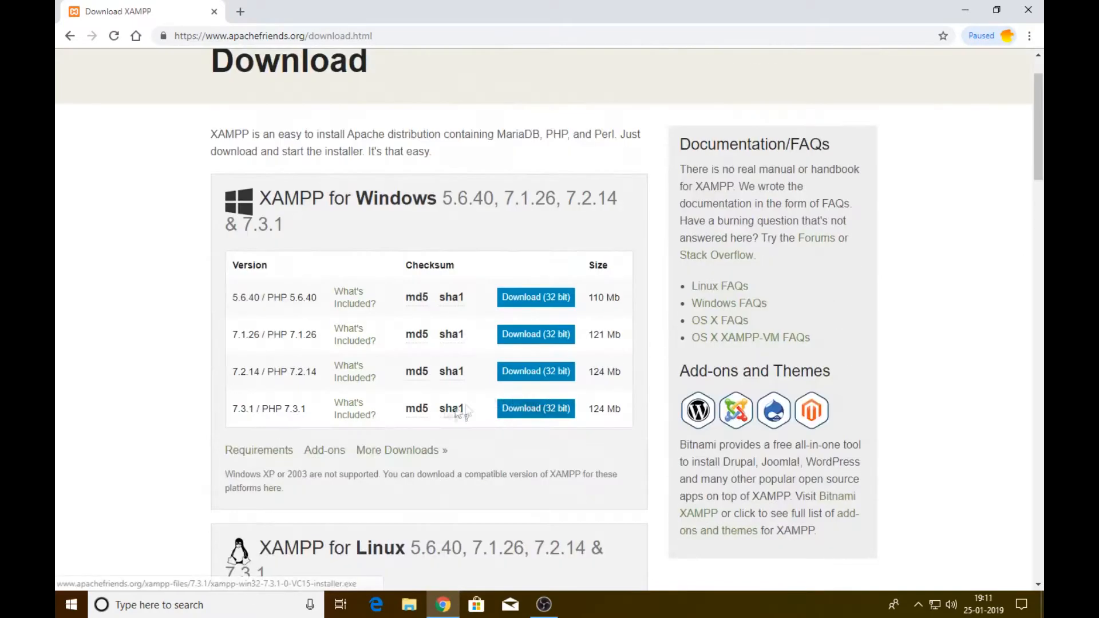
{"action": "left_click_drag", "start_coordinate": [232, 410], "coordinate": [254, 410]}
{"action": "left_click", "coordinate": [527, 418]}
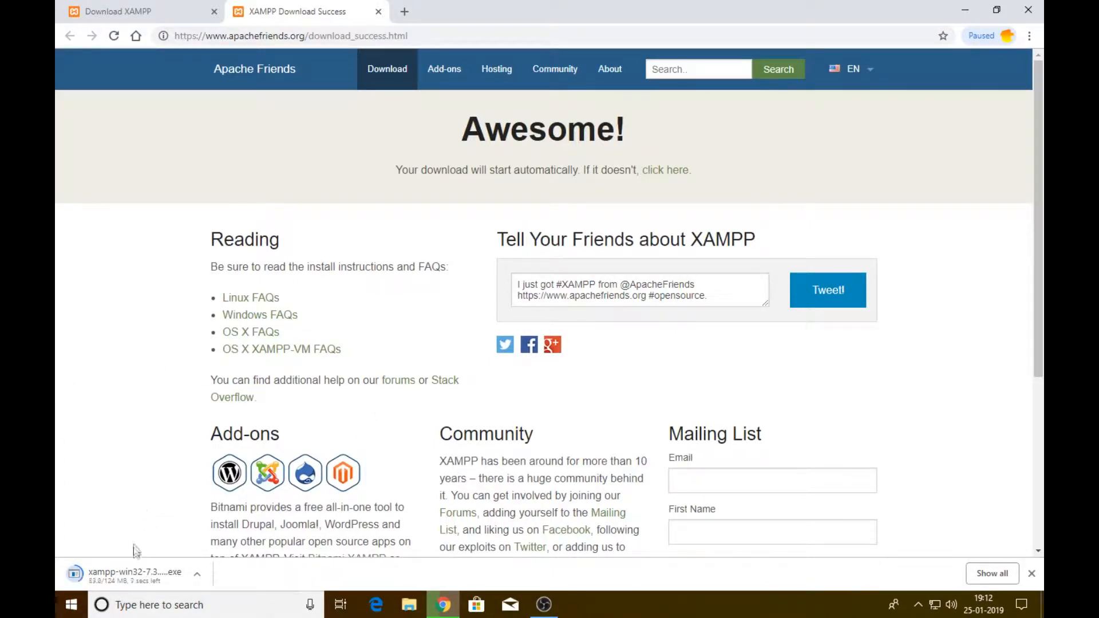
Set the XAMPP download to open automatically when it completes
{"action": "left_click", "coordinate": [132, 575]}
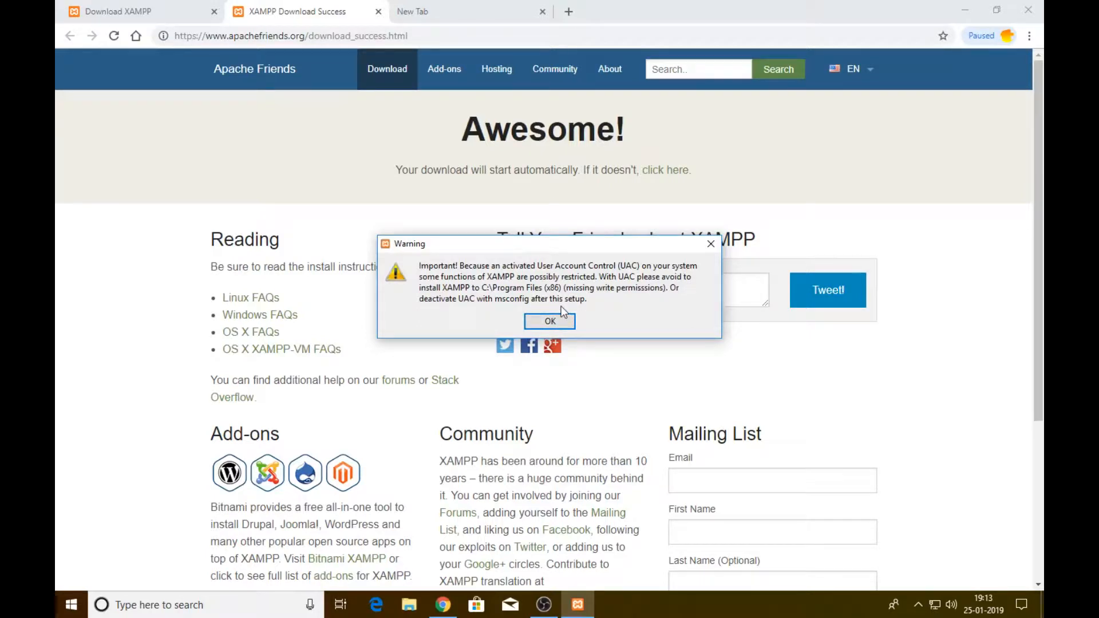
Acknowledge the UAC warning and keep all XAMPP components selected
{"action": "left_click", "coordinate": [558, 322]}
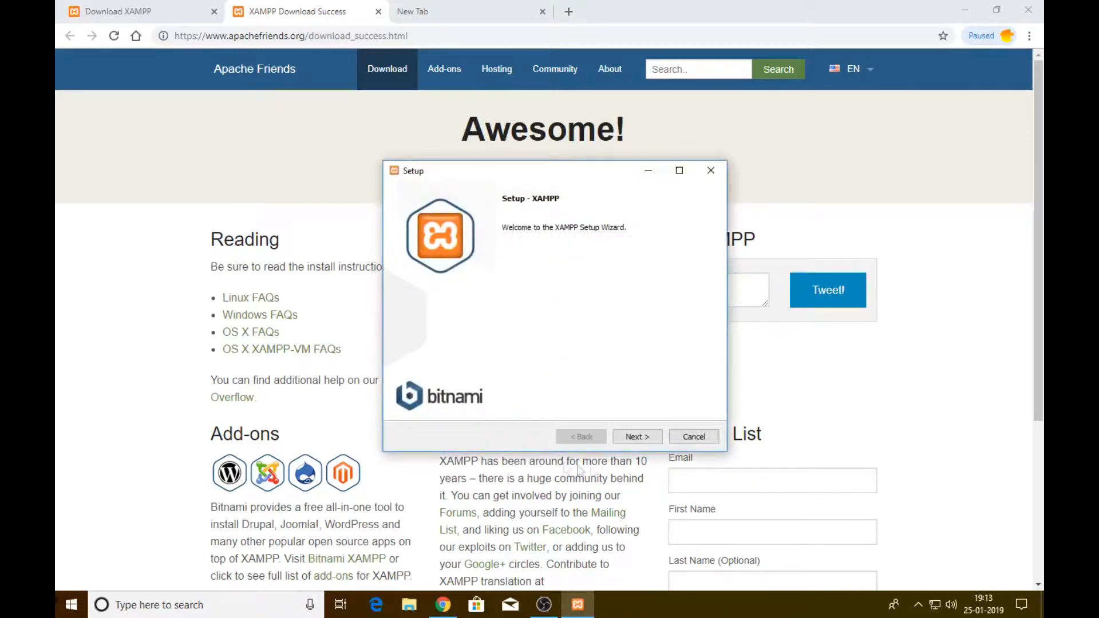
{"action": "left_click", "coordinate": [641, 440]}
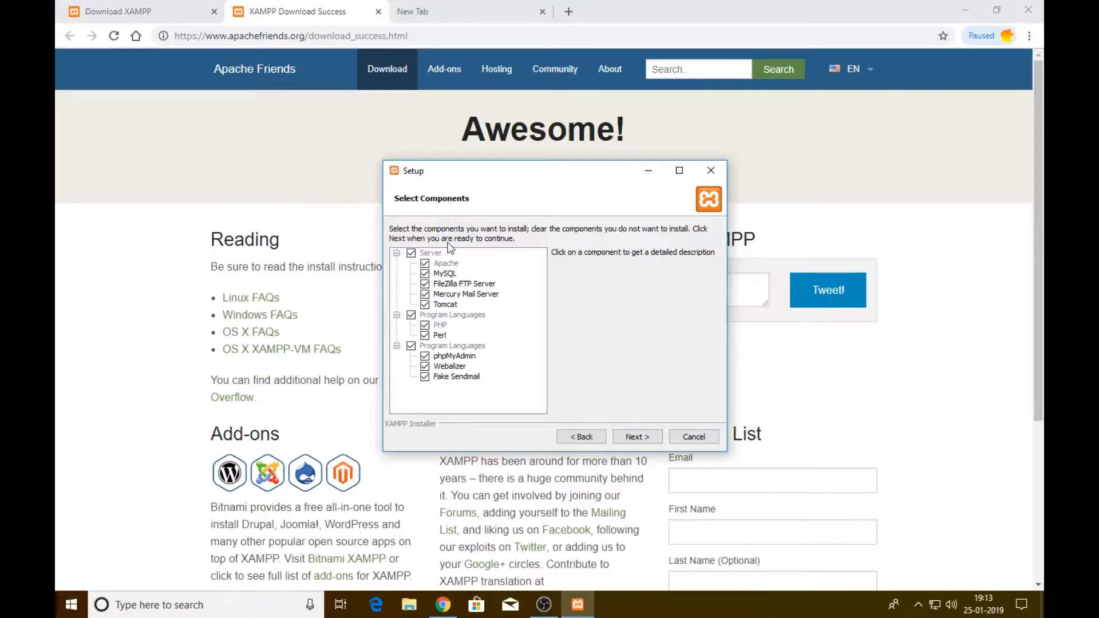
{"action": "left_click", "coordinate": [617, 438]}
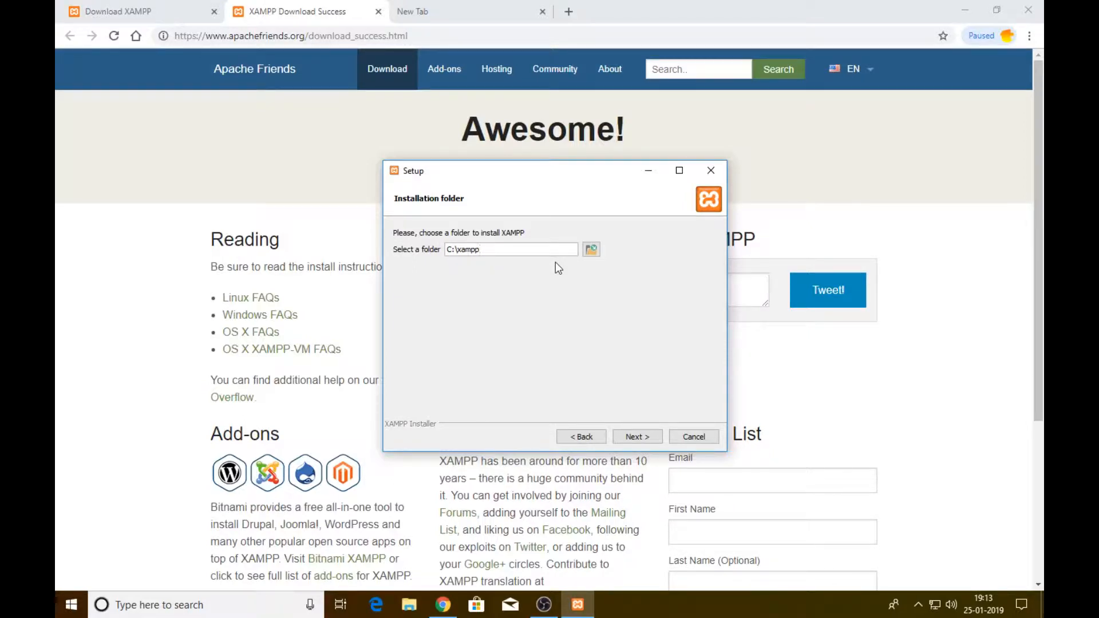
Choose C:\xampp as the installation folder and continue
{"action": "left_click", "coordinate": [591, 251]}
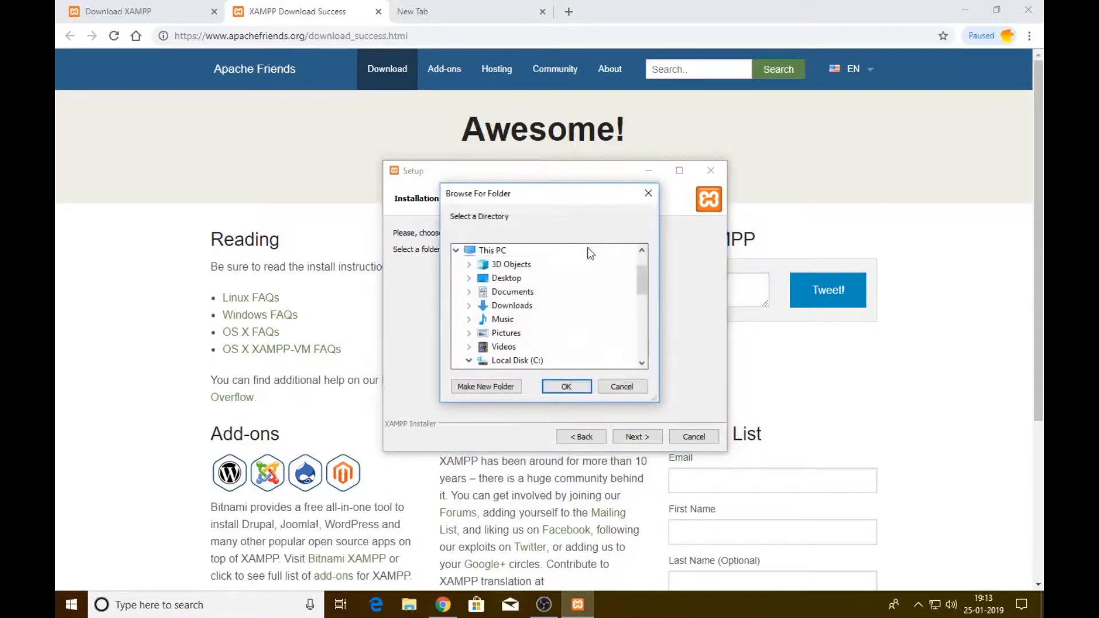
{"action": "scroll", "coordinate": [532, 324], "scroll_direction": "down", "scroll_amount": 5}
{"action": "scroll", "coordinate": [532, 324], "scroll_direction": "down", "scroll_amount": 3}
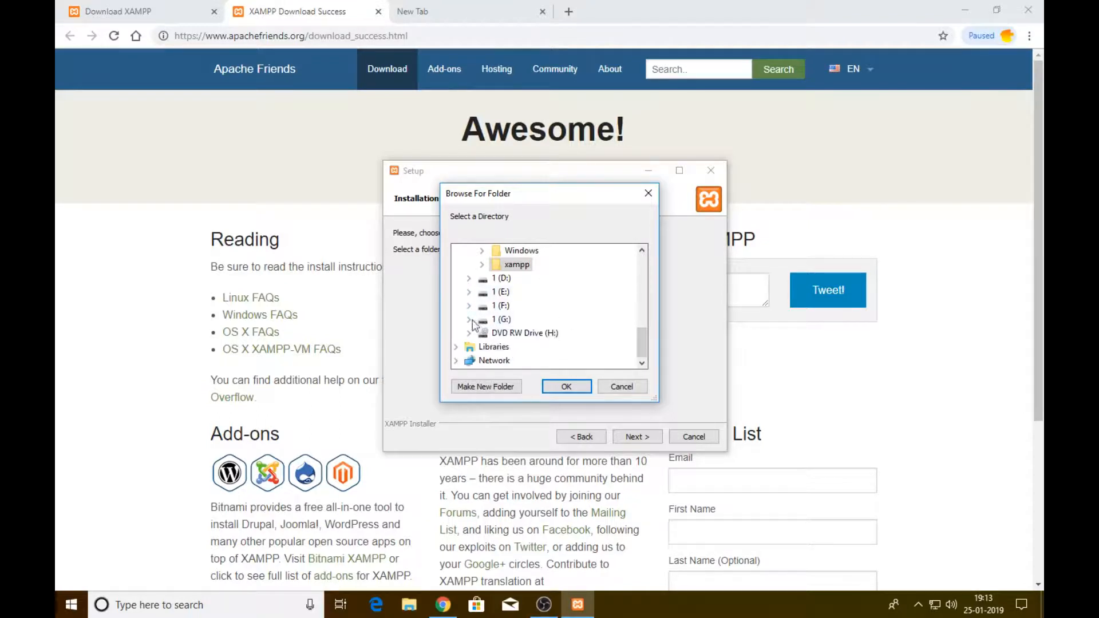
{"action": "scroll", "coordinate": [561, 309], "scroll_direction": "up", "scroll_amount": 1}
{"action": "left_click", "coordinate": [567, 387]}
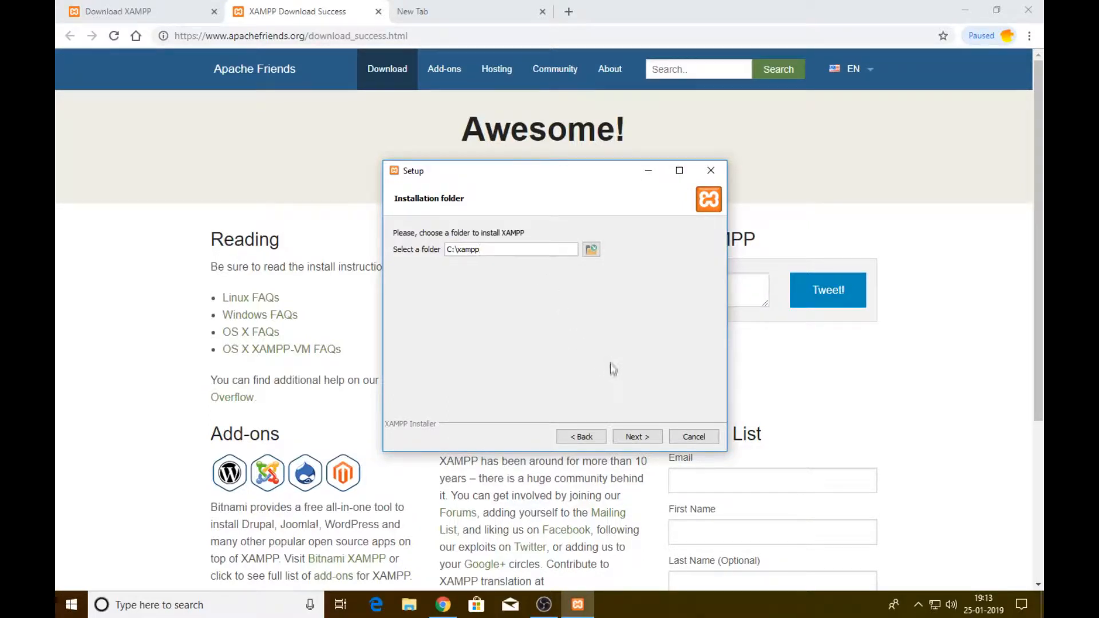
{"action": "left_click", "coordinate": [642, 438]}
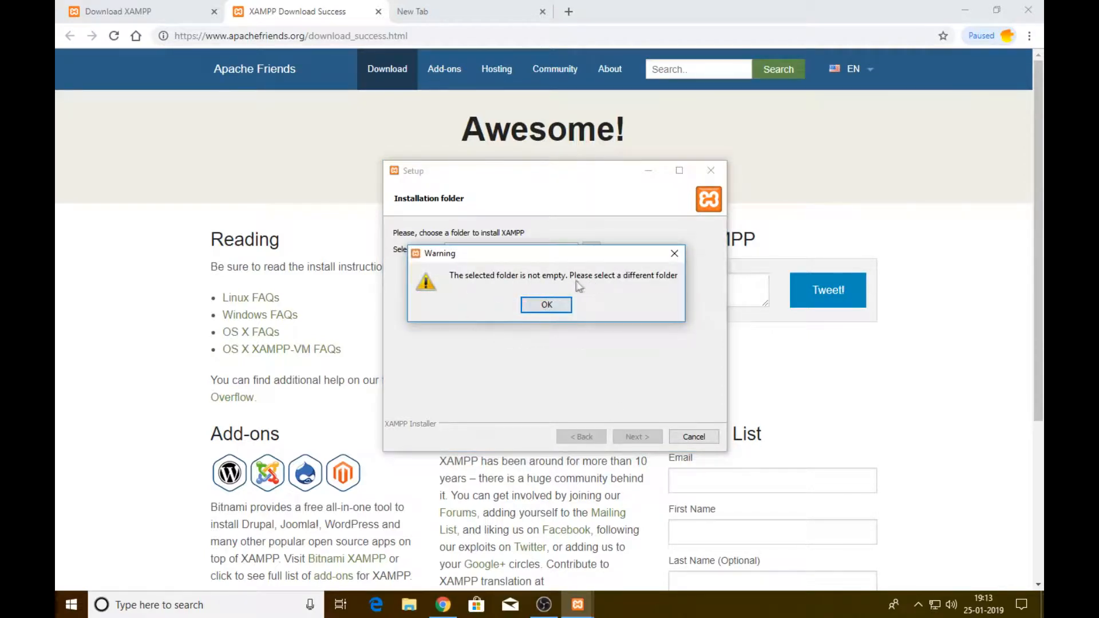
Permanently delete the leftover phpMyAdmin folder from C:\xampp in File Explorer
{"action": "left_click", "coordinate": [547, 304]}
{"action": "left_click", "coordinate": [409, 605]}
{"action": "left_click", "coordinate": [98, 250]}
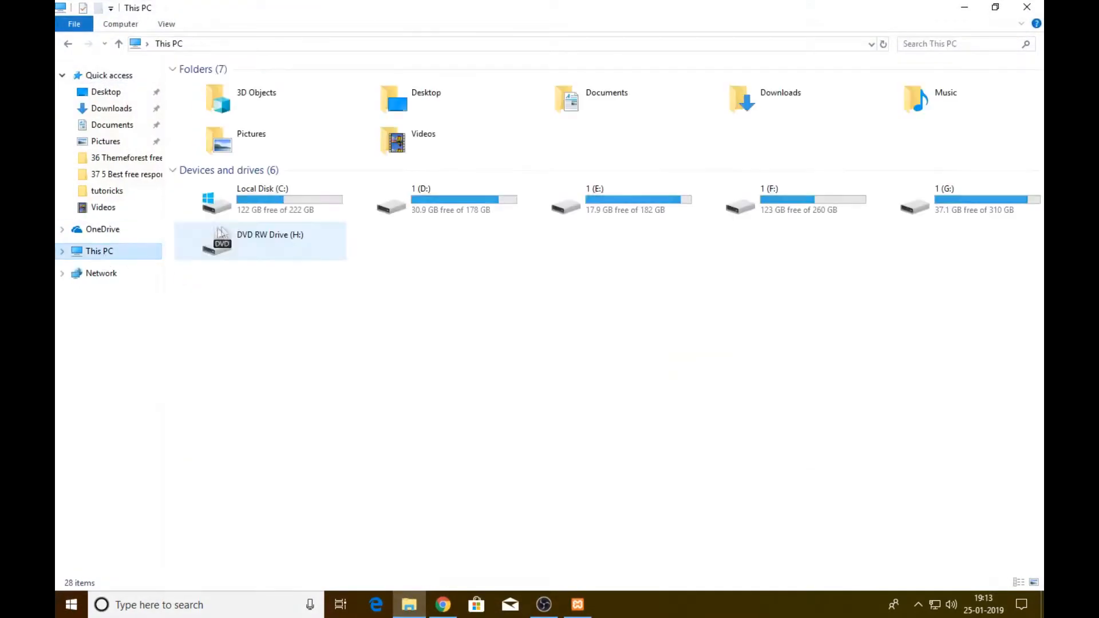
{"action": "double_click", "coordinate": [245, 203]}
{"action": "double_click", "coordinate": [209, 246]}
{"action": "left_click_drag", "start_coordinate": [346, 295], "coordinate": [206, 85]}
{"action": "key", "text": "Delete"}
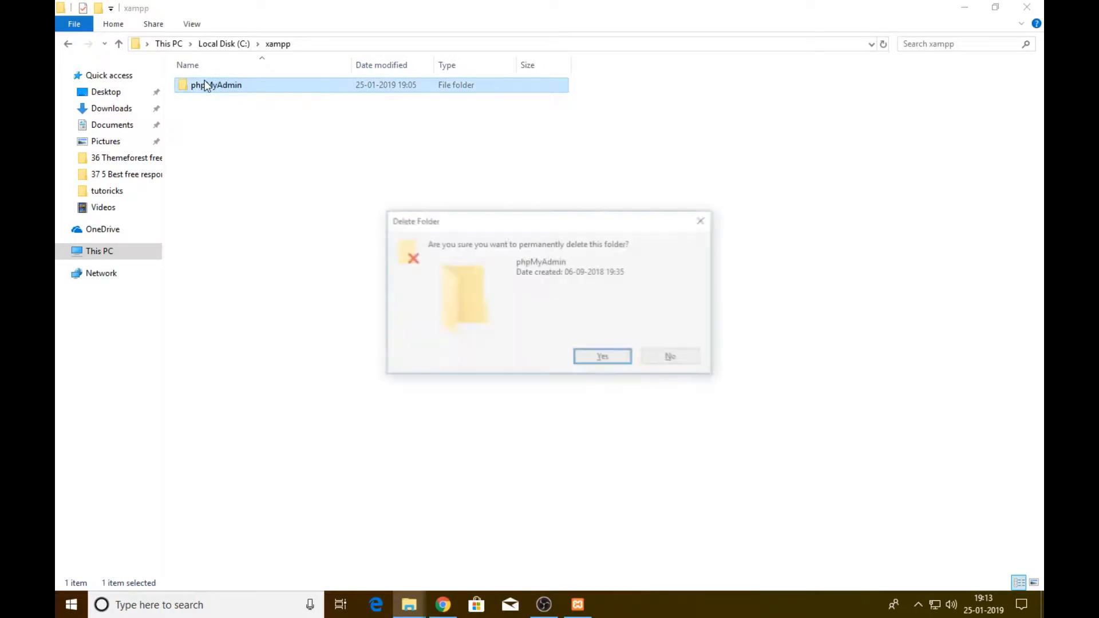
{"action": "key", "text": "Return"}
Resume XAMPP Setup, untick Learn more about Bitnami, and start the installation
{"action": "left_click", "coordinate": [578, 605]}
{"action": "left_click", "coordinate": [632, 436]}
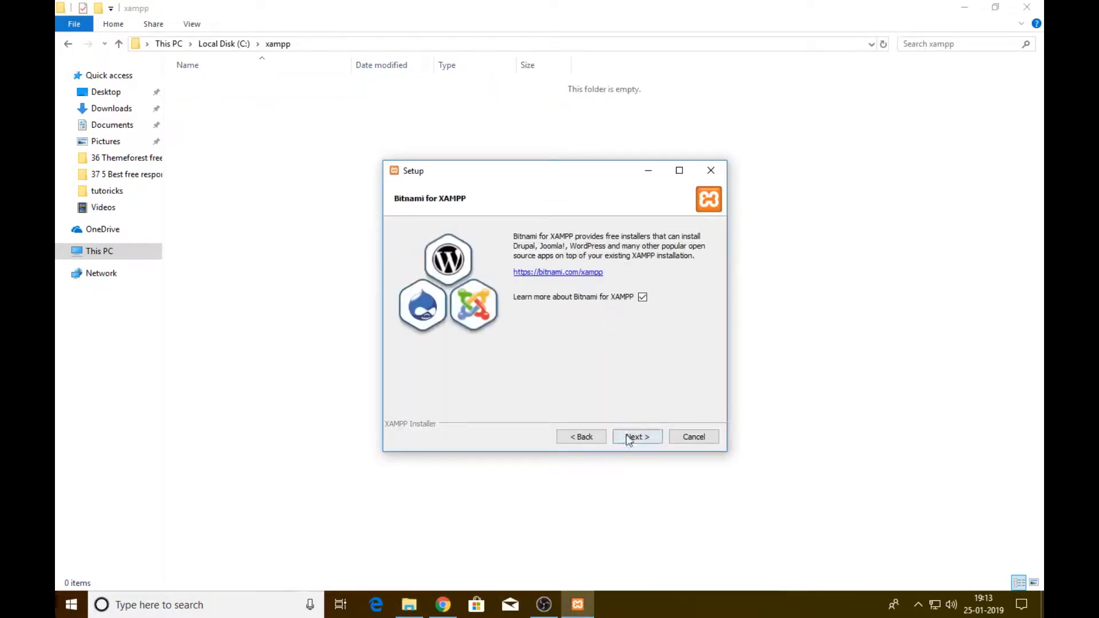
{"action": "left_click", "coordinate": [643, 297]}
{"action": "left_click", "coordinate": [632, 437]}
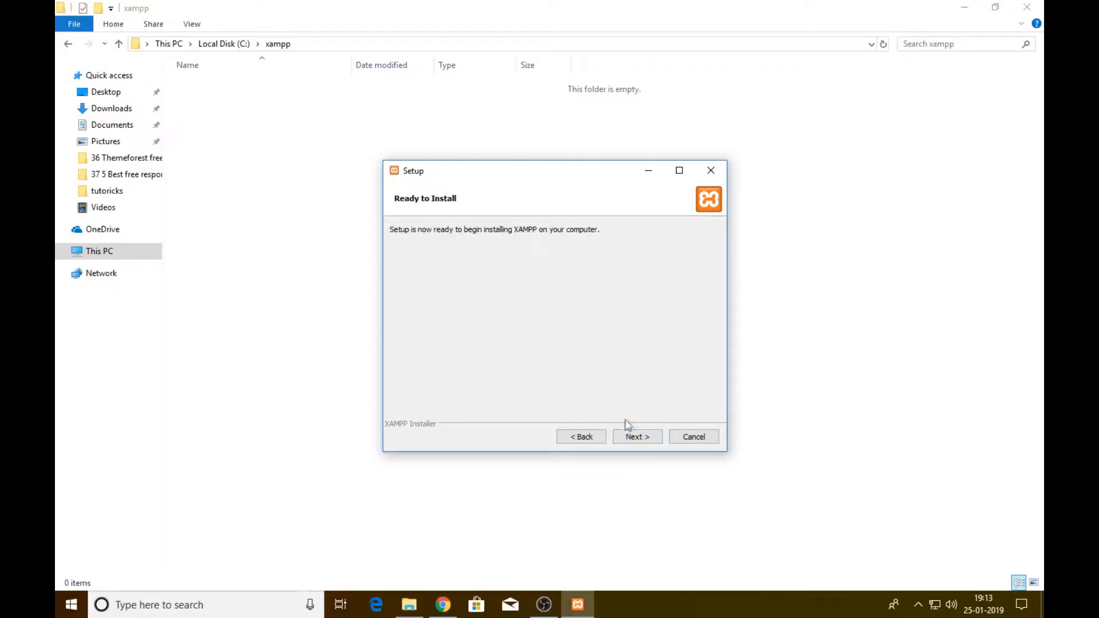
{"action": "left_click", "coordinate": [634, 437]}
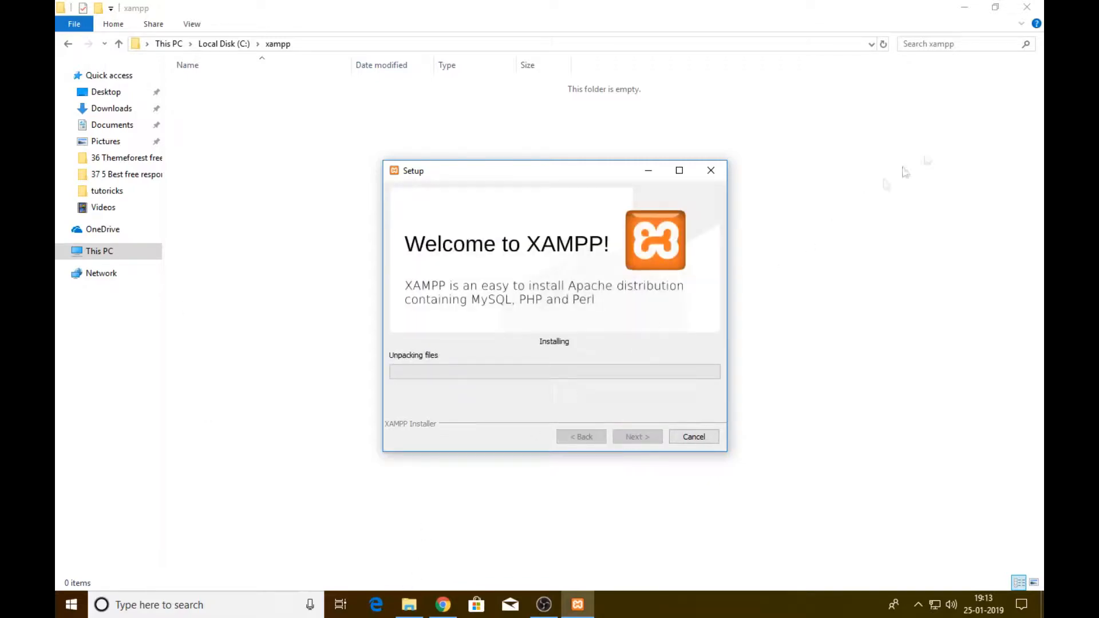
{"action": "left_click", "coordinate": [968, 7]}
{"action": "left_click", "coordinate": [427, 13]}
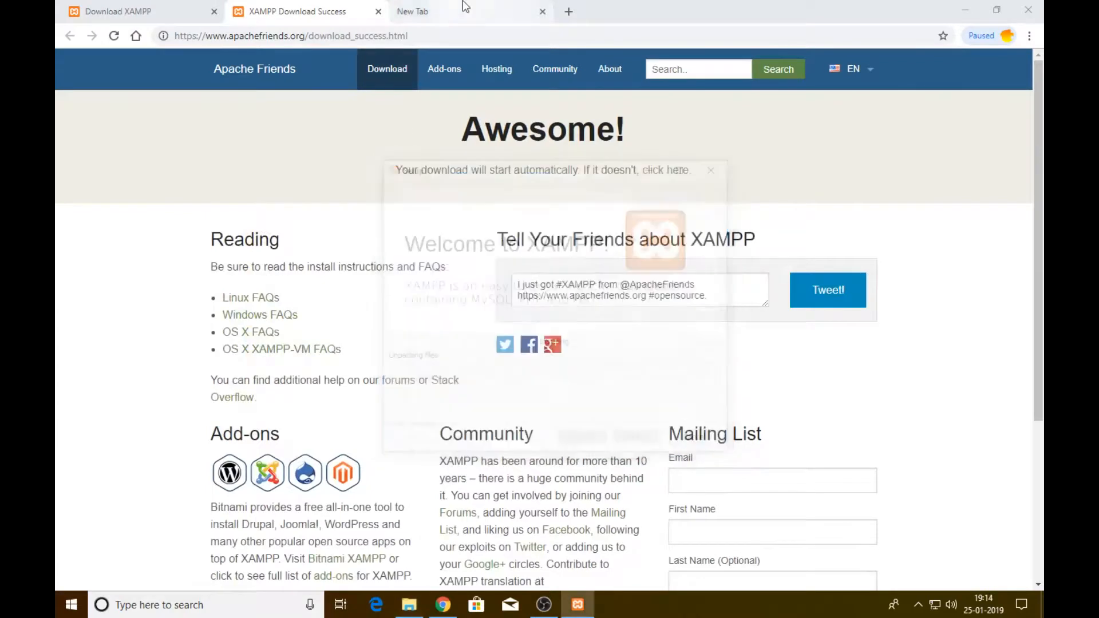
Search Google for 'wordpress' and open the wordpress.org/download result
{"action": "type", "text": "goo"}
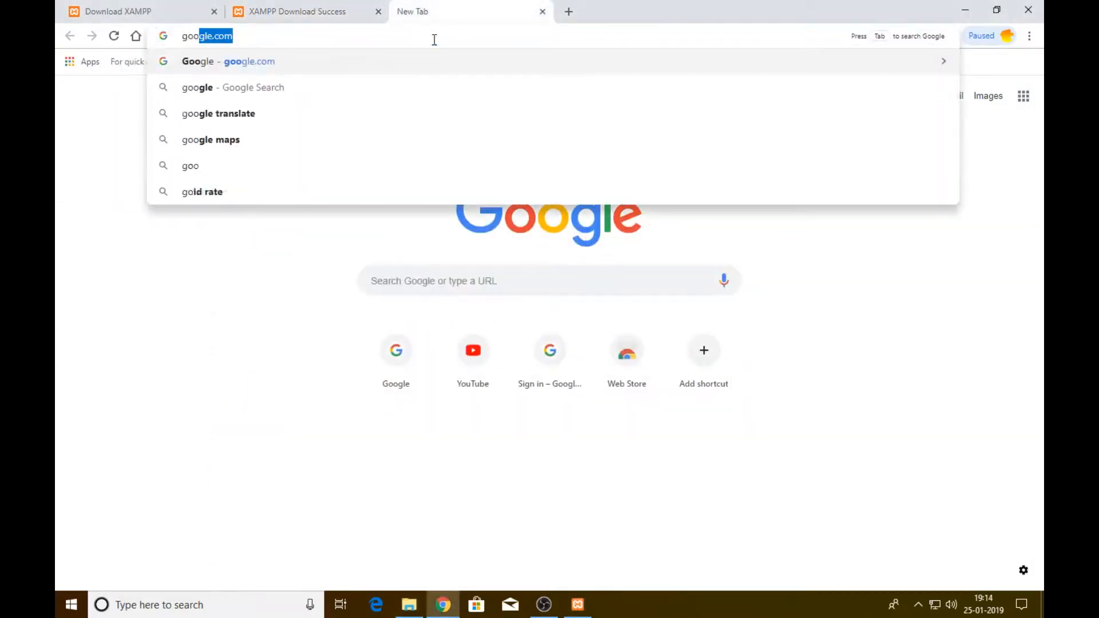
{"action": "key", "text": "Return"}
{"action": "type", "text": "w"}
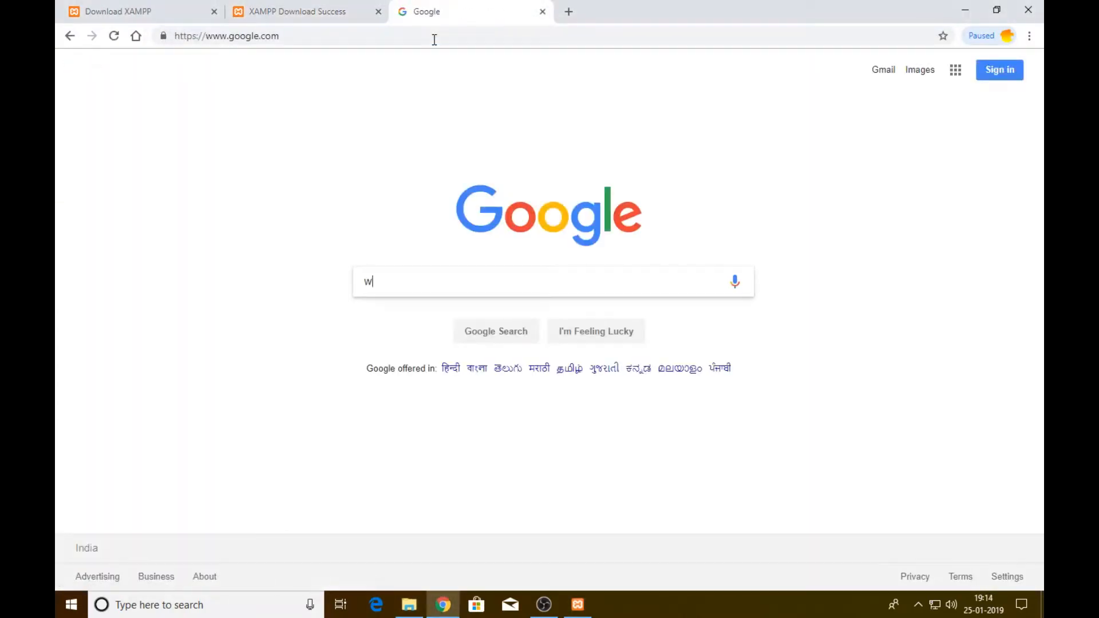
{"action": "type", "text": "ordpress"}
{"action": "key", "text": "Return"}
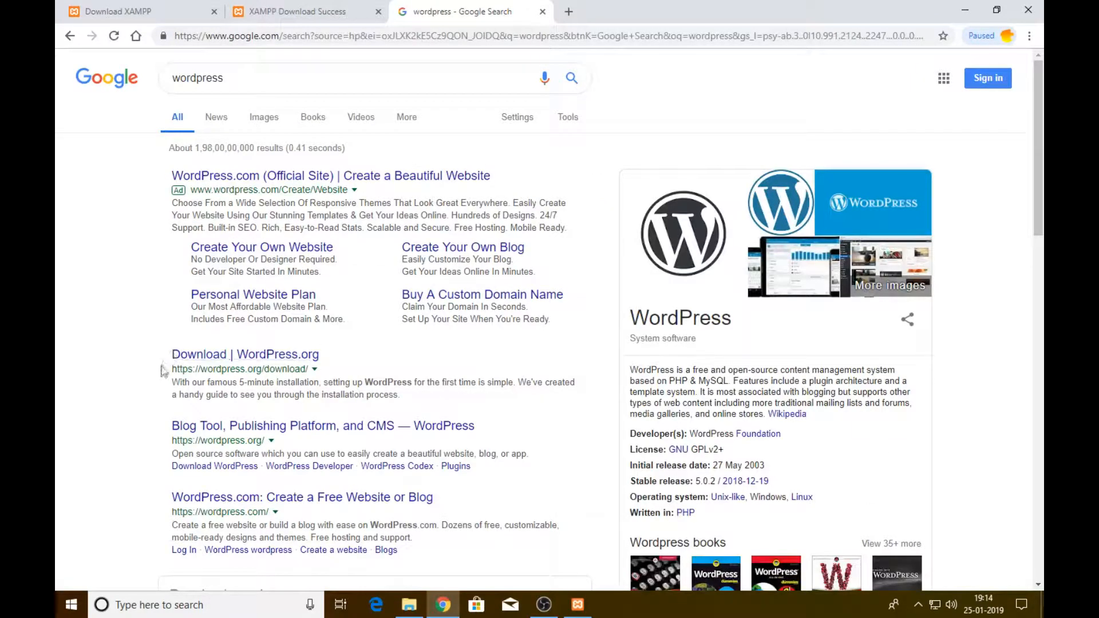
{"action": "left_click_drag", "start_coordinate": [163, 373], "coordinate": [348, 379]}
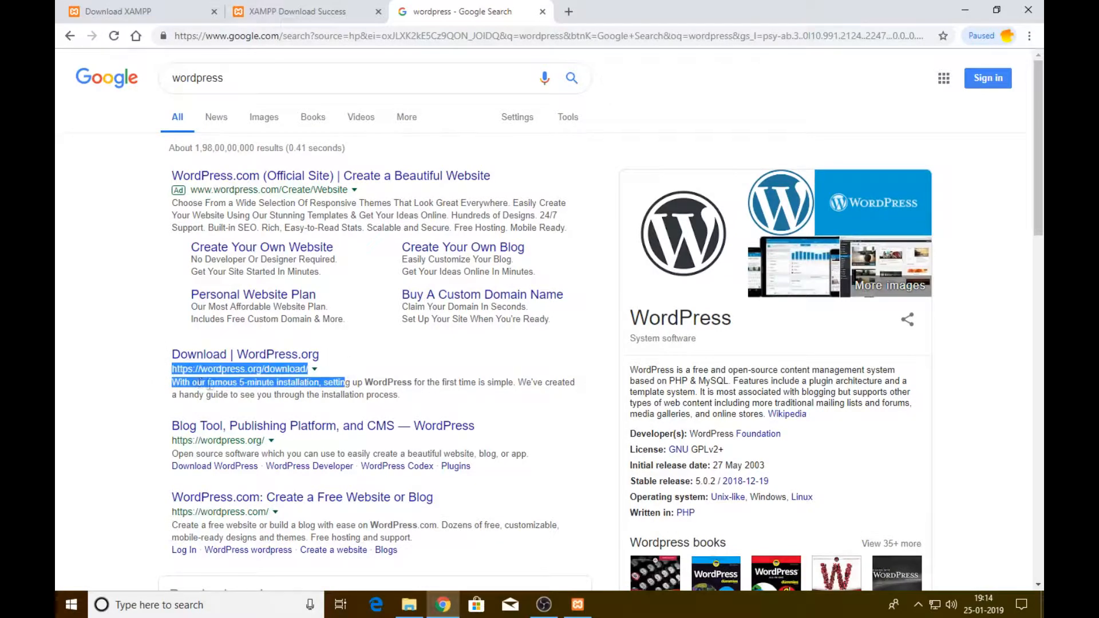
{"action": "left_click", "coordinate": [246, 370]}
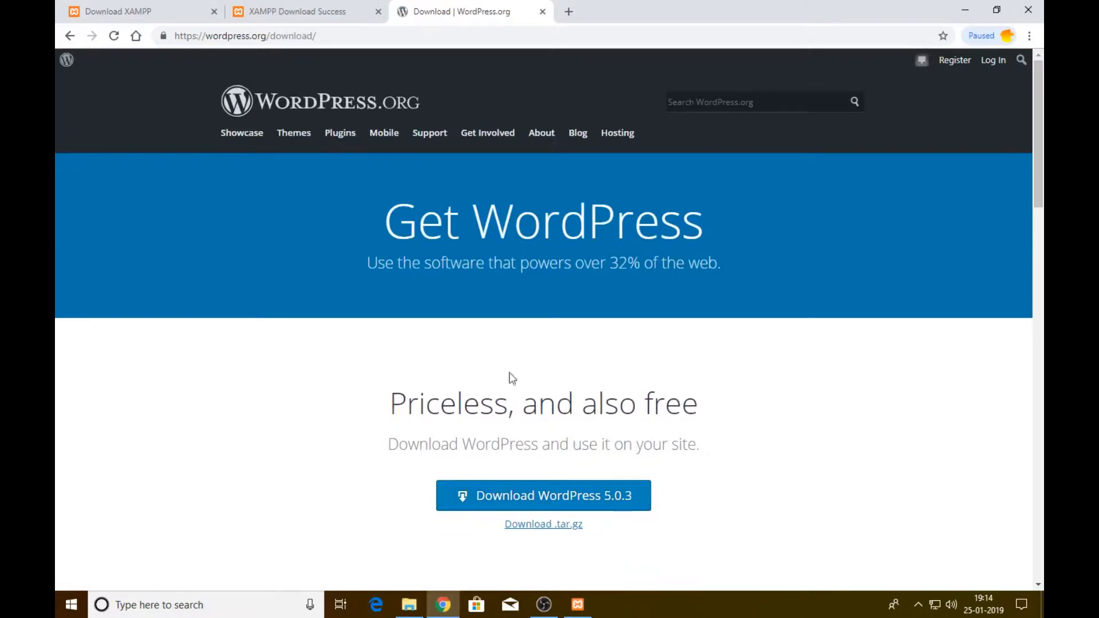
Download WordPress 5.0.3 from WordPress.org and return to the running XAMPP installer
{"action": "left_click_drag", "start_coordinate": [615, 229], "coordinate": [748, 252]}
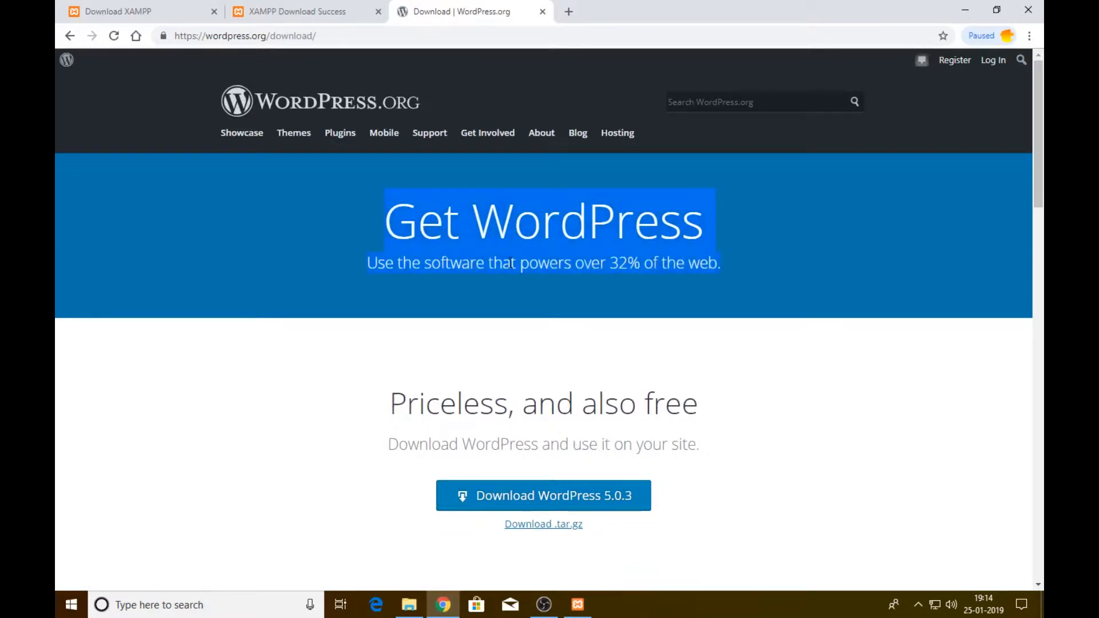
{"action": "left_click", "coordinate": [698, 276]}
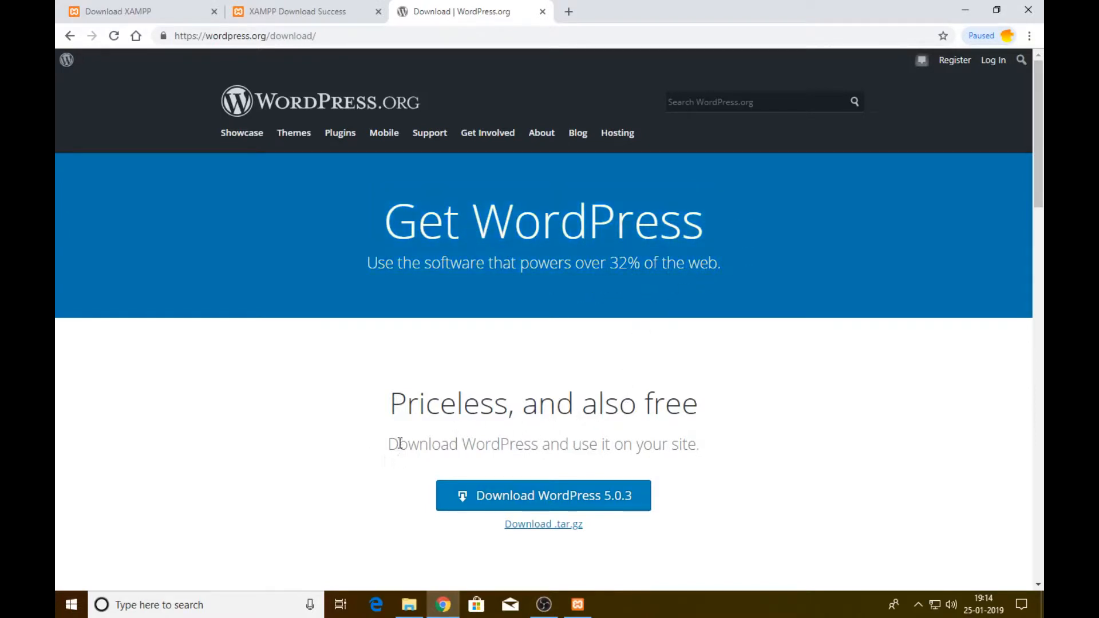
{"action": "left_click", "coordinate": [536, 504]}
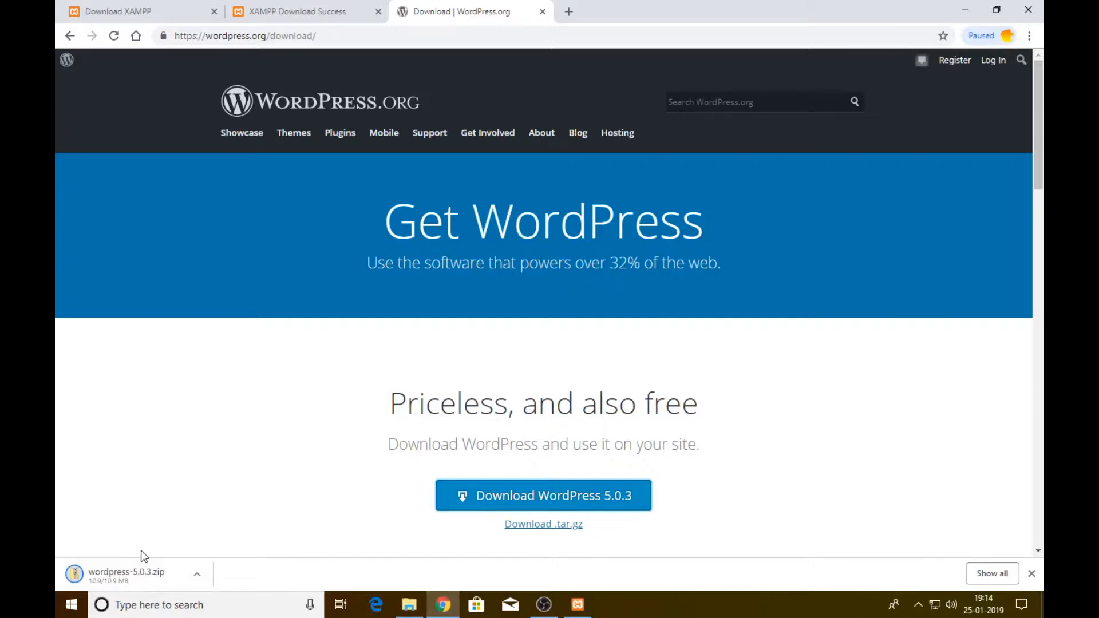
{"action": "left_click", "coordinate": [578, 605]}
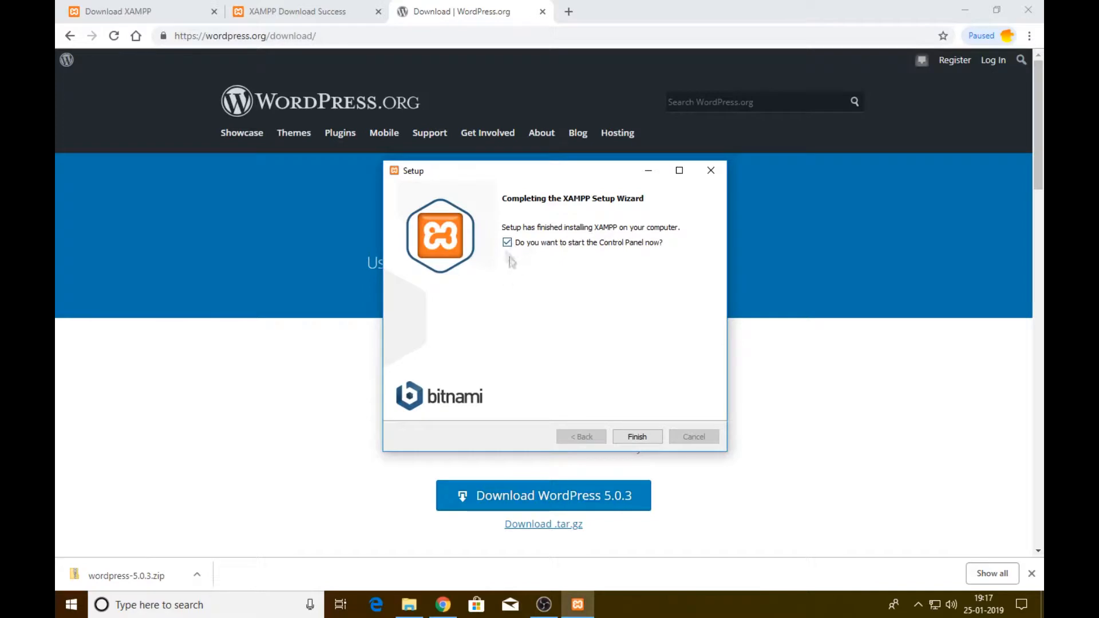
Finish XAMPP Setup and launch the Control Panel with English as its language
{"action": "left_click", "coordinate": [635, 436]}
{"action": "left_click", "coordinate": [635, 437]}
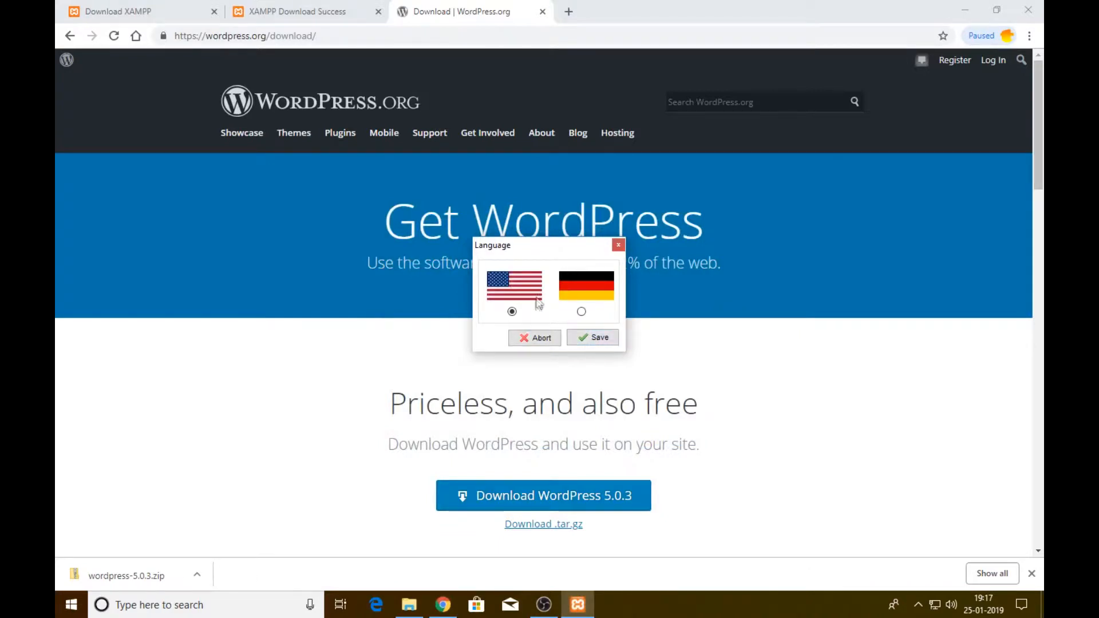
{"action": "left_click", "coordinate": [595, 340]}
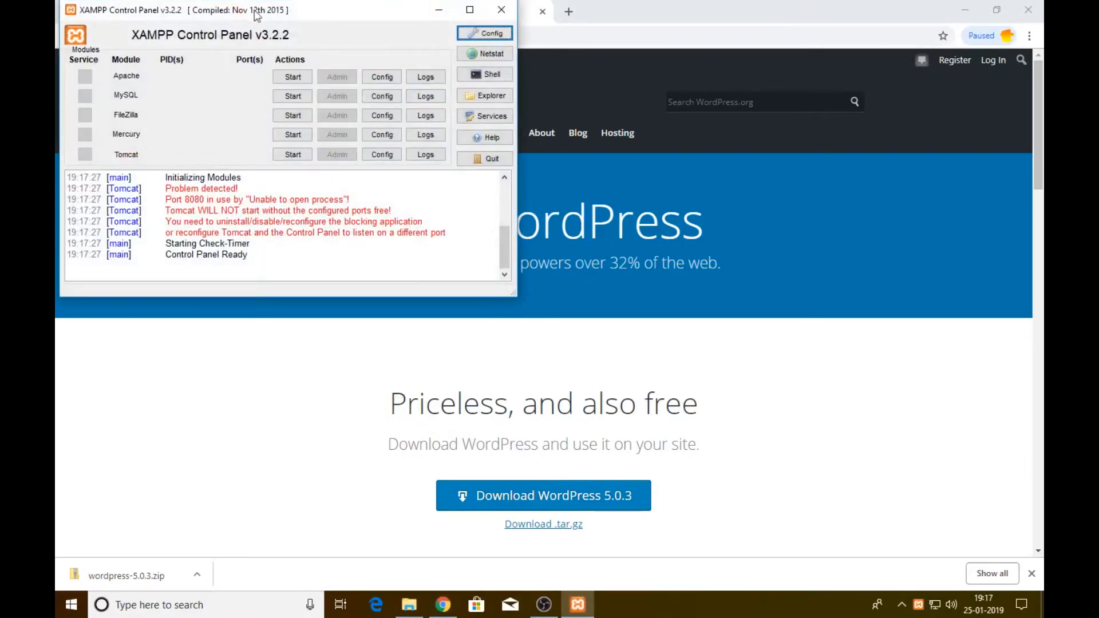
Start Apache, then MySQL, in the XAMPP Control Panel
{"action": "left_click_drag", "start_coordinate": [257, 11], "coordinate": [425, 90]}
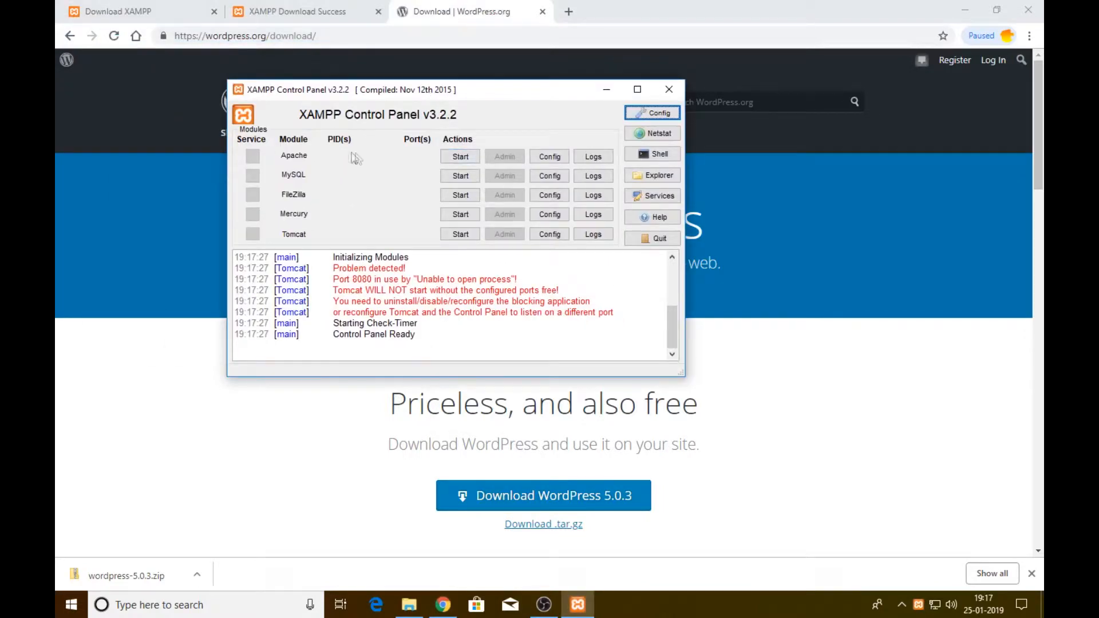
{"action": "left_click", "coordinate": [465, 162]}
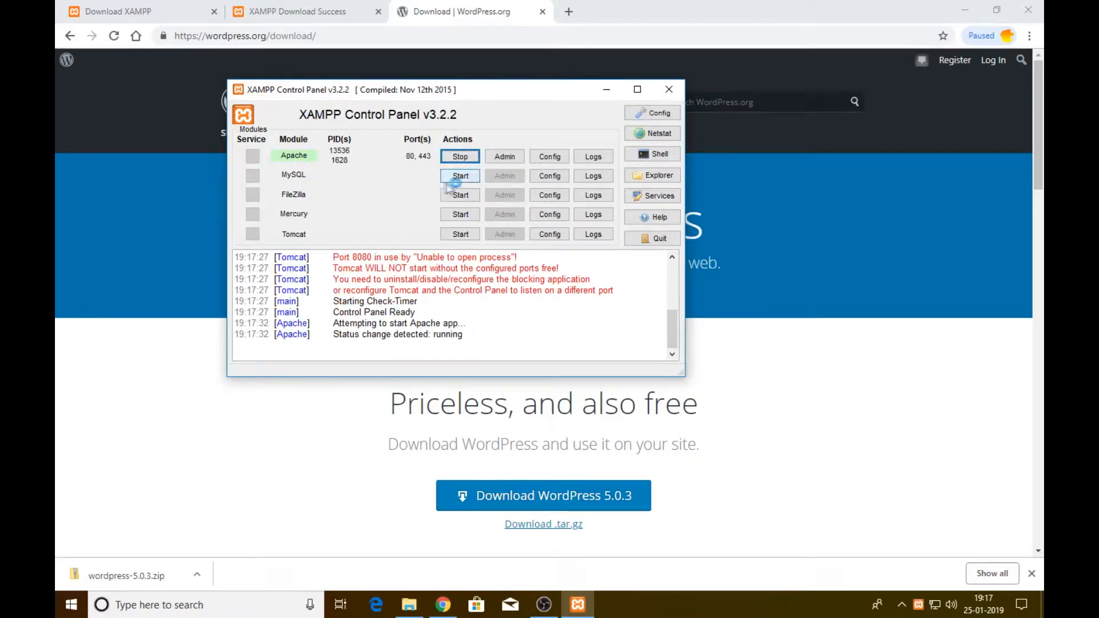
{"action": "left_click", "coordinate": [457, 178]}
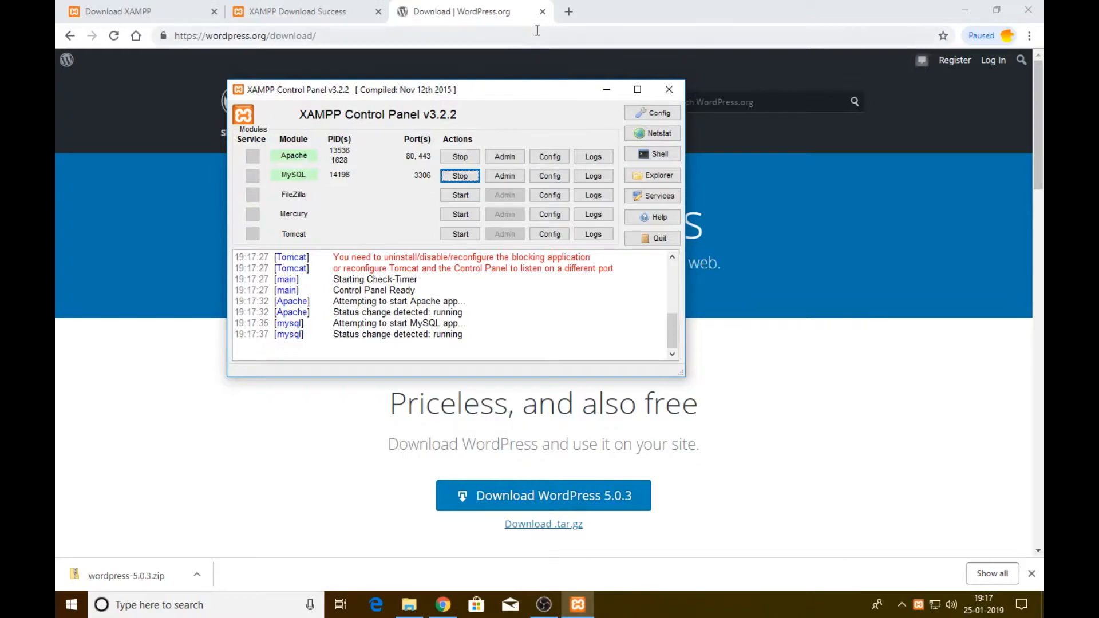
Load localhost in the Download Success tab to reach the XAMPP dashboard
{"action": "left_click", "coordinate": [344, 13]}
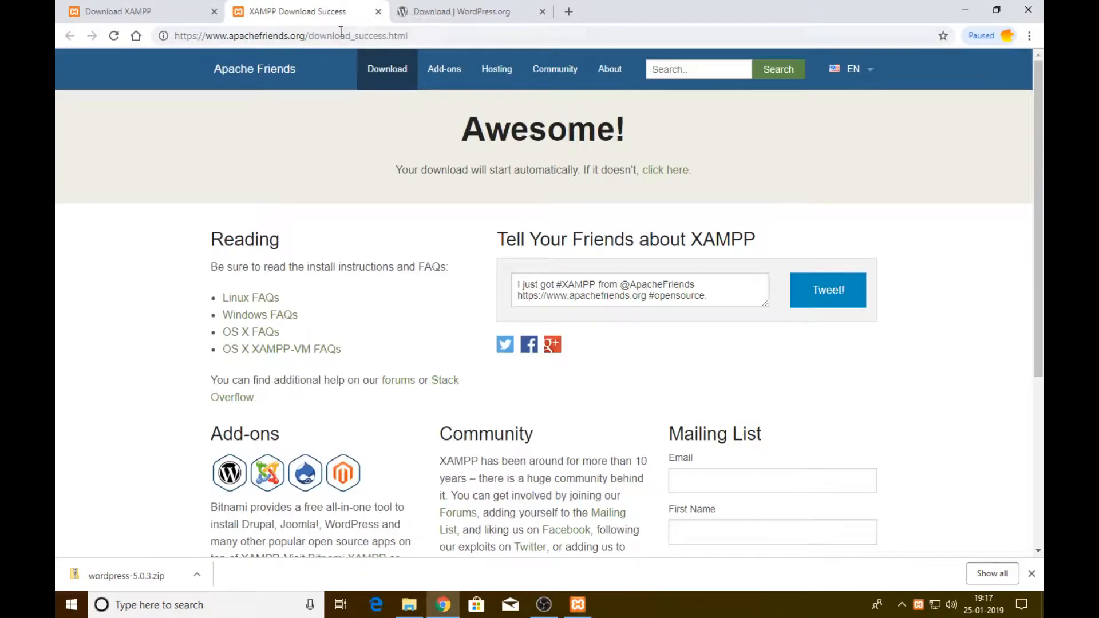
{"action": "left_click", "coordinate": [341, 31]}
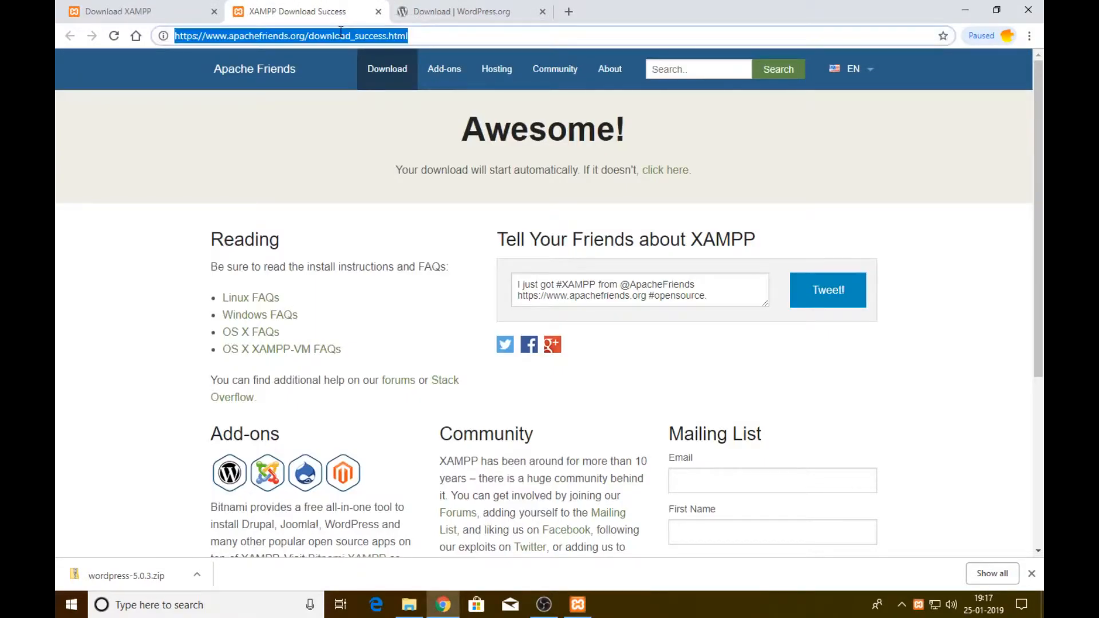
{"action": "type", "text": "local"}
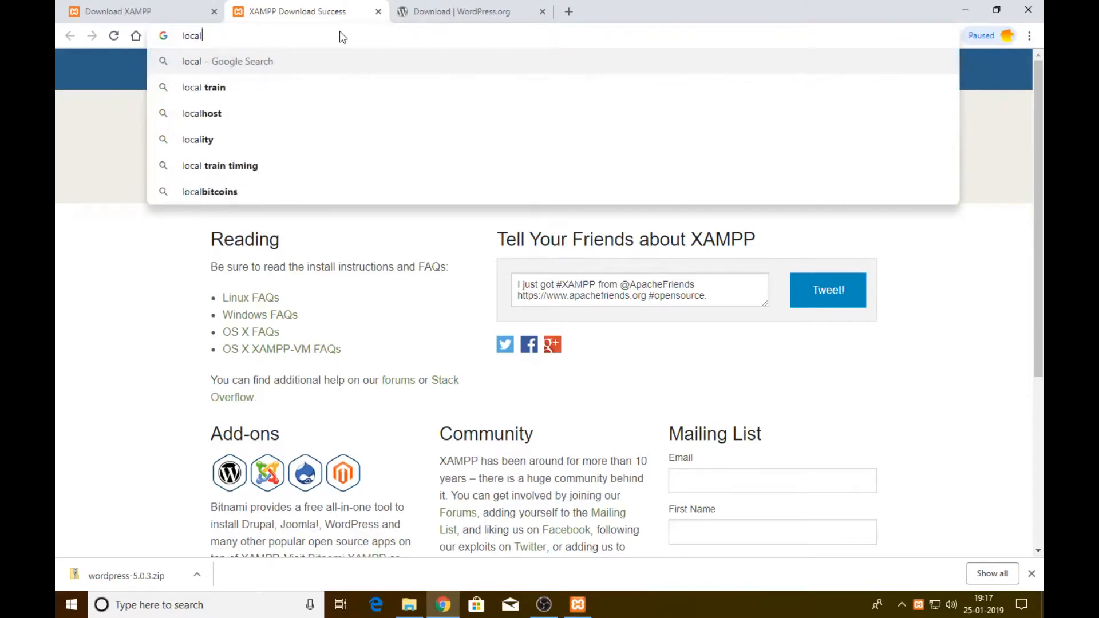
{"action": "type", "text": "host"}
{"action": "key", "text": "Return"}
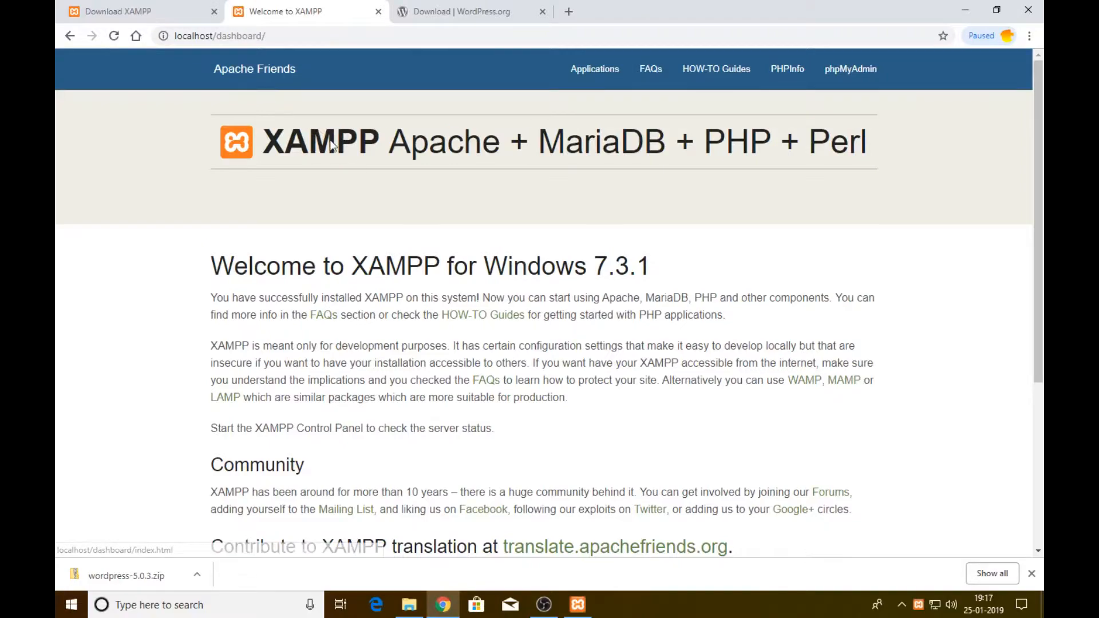
Show the downloaded wordpress-5.0.3 zip in its Downloads folder
{"action": "scroll", "coordinate": [396, 258], "scroll_direction": "down", "scroll_amount": 5}
{"action": "scroll", "coordinate": [529, 352], "scroll_direction": "up", "scroll_amount": 5}
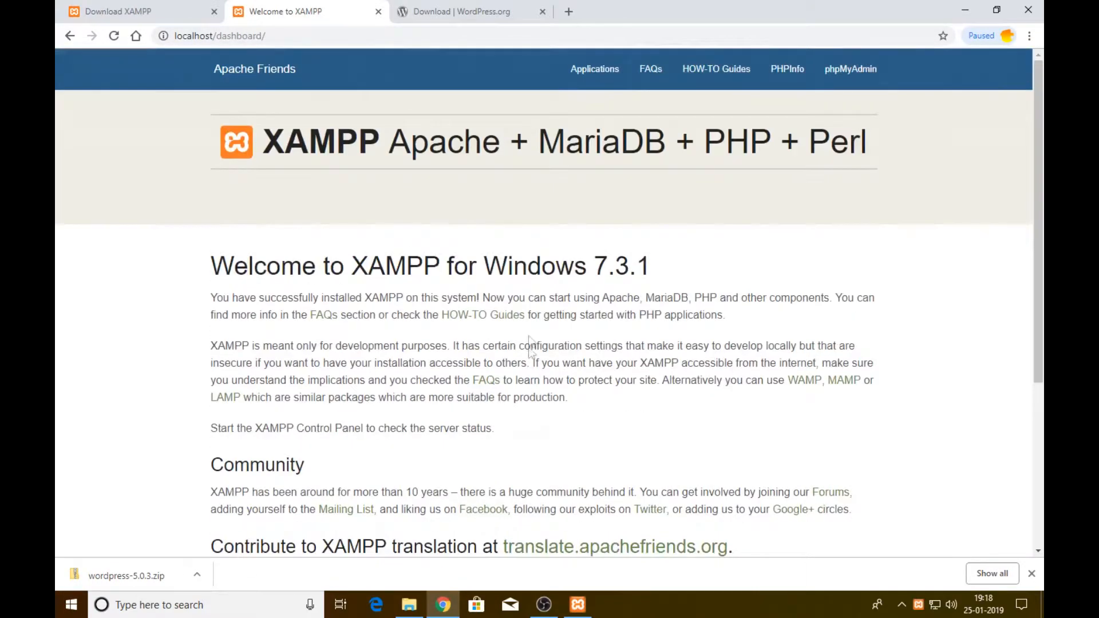
{"action": "left_click", "coordinate": [197, 575]}
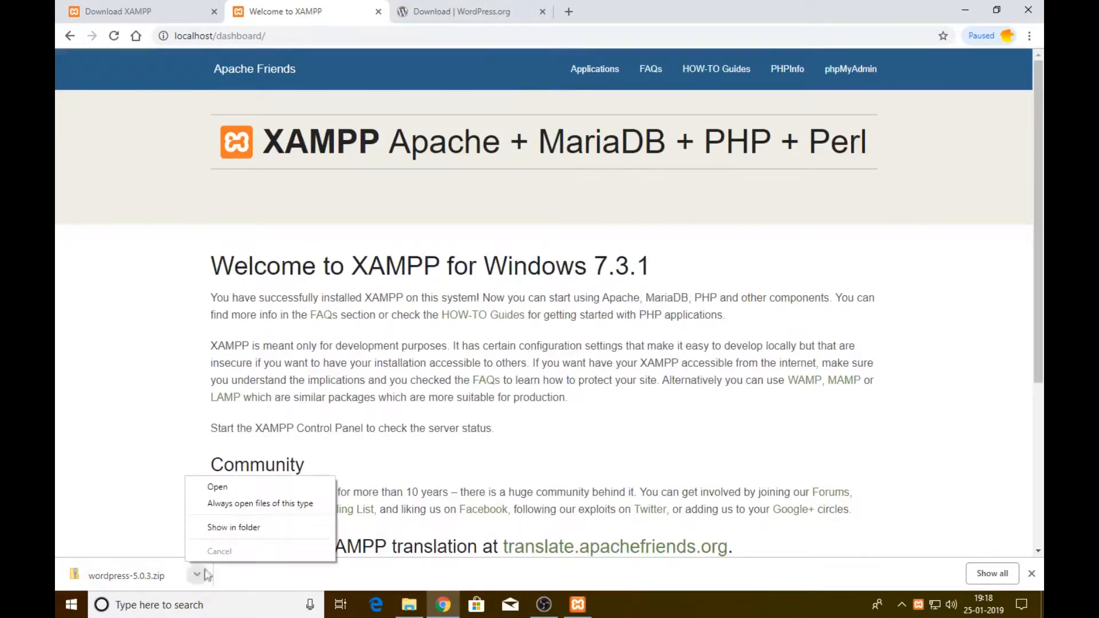
{"action": "left_click", "coordinate": [222, 532]}
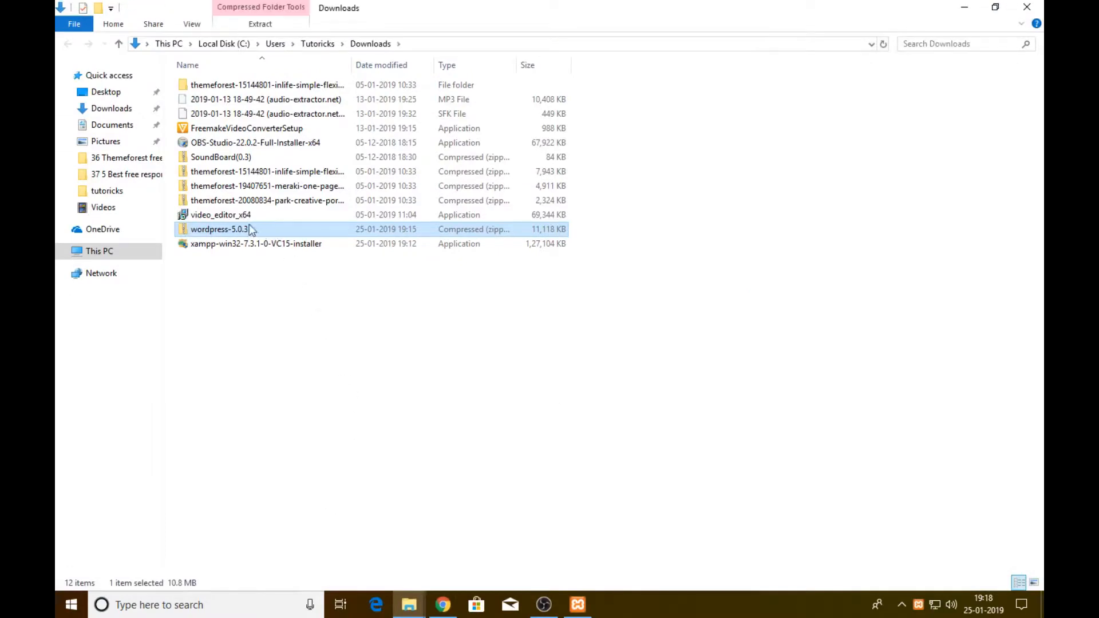
Extract the wordpress-5.0.3 zip and check the extracted wordpress folder
{"action": "right_click", "coordinate": [246, 229]}
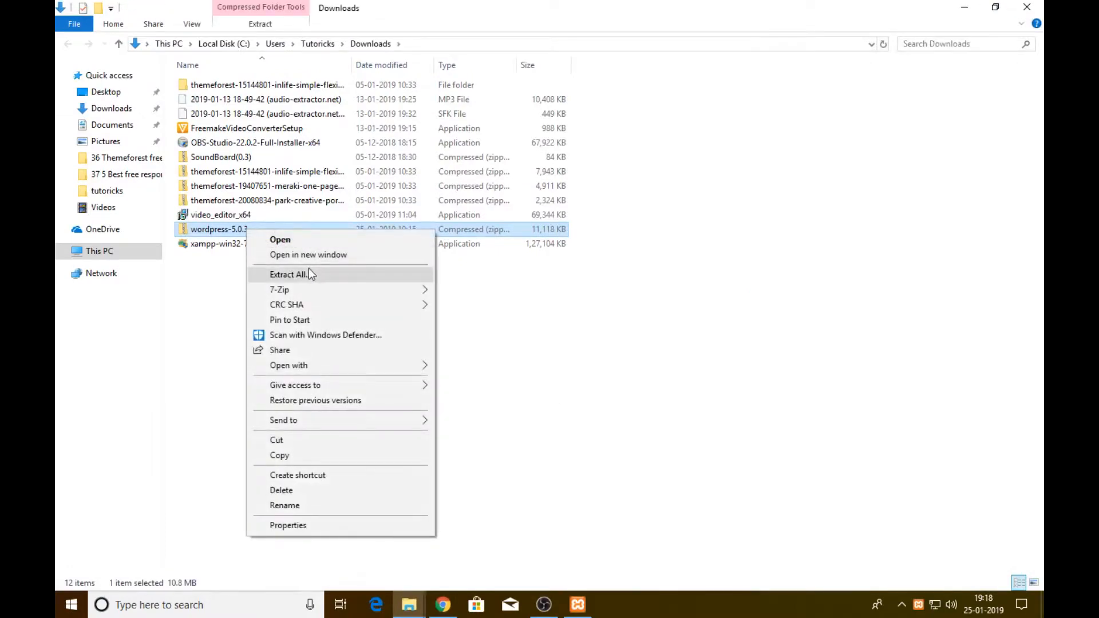
{"action": "left_click", "coordinate": [289, 274]}
{"action": "left_click", "coordinate": [674, 434]}
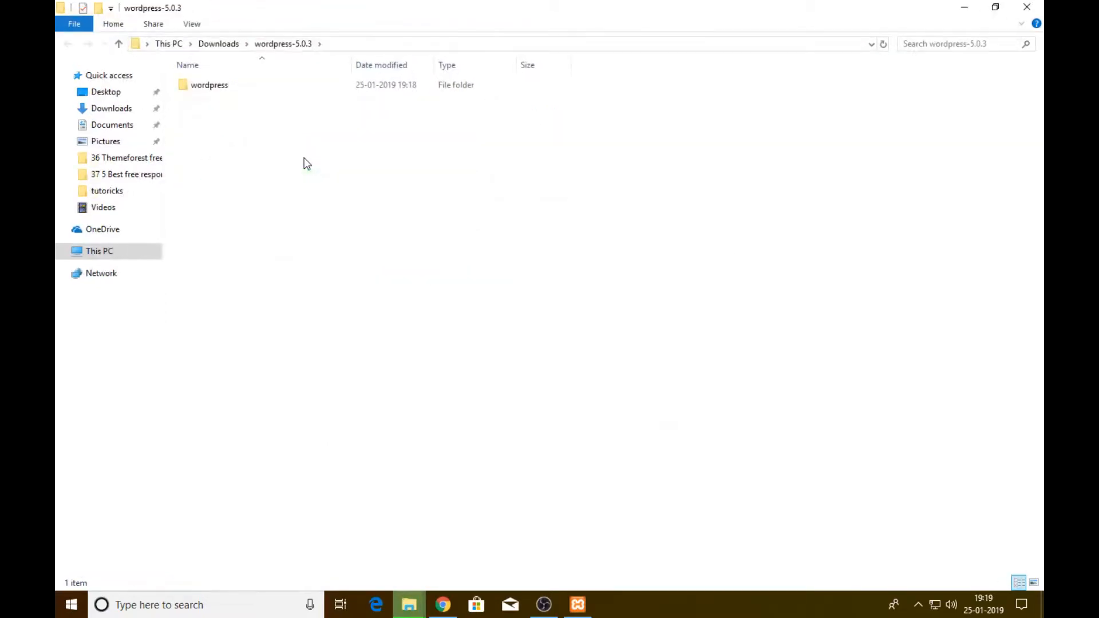
{"action": "double_click", "coordinate": [223, 87]}
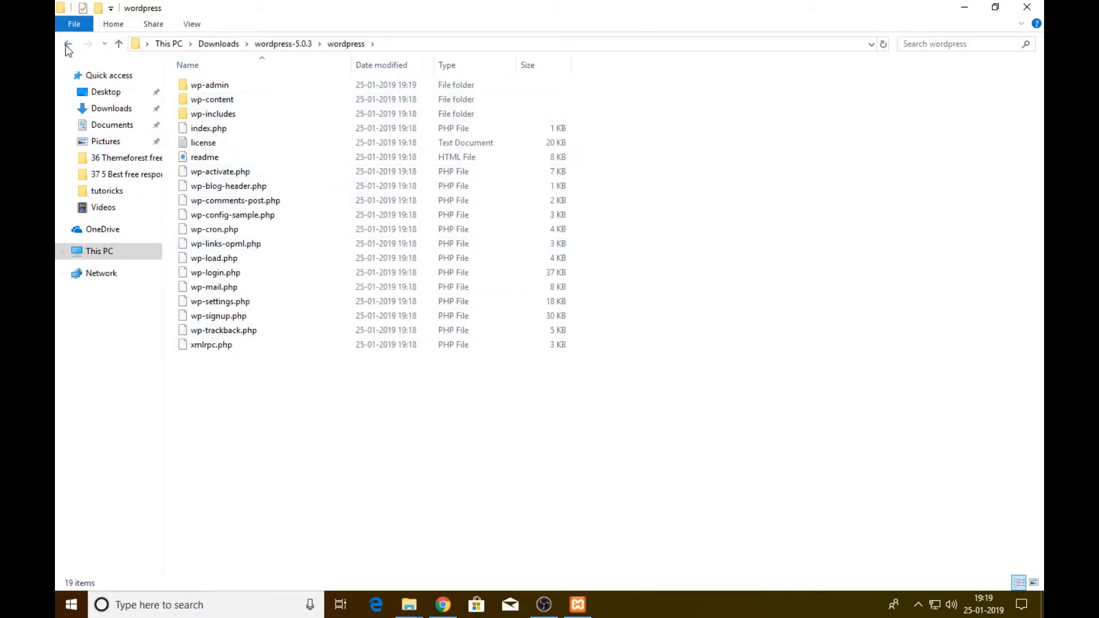
{"action": "left_click", "coordinate": [67, 44]}
Copy the wordpress folder and bring up the xampp folder window
{"action": "right_click", "coordinate": [209, 92]}
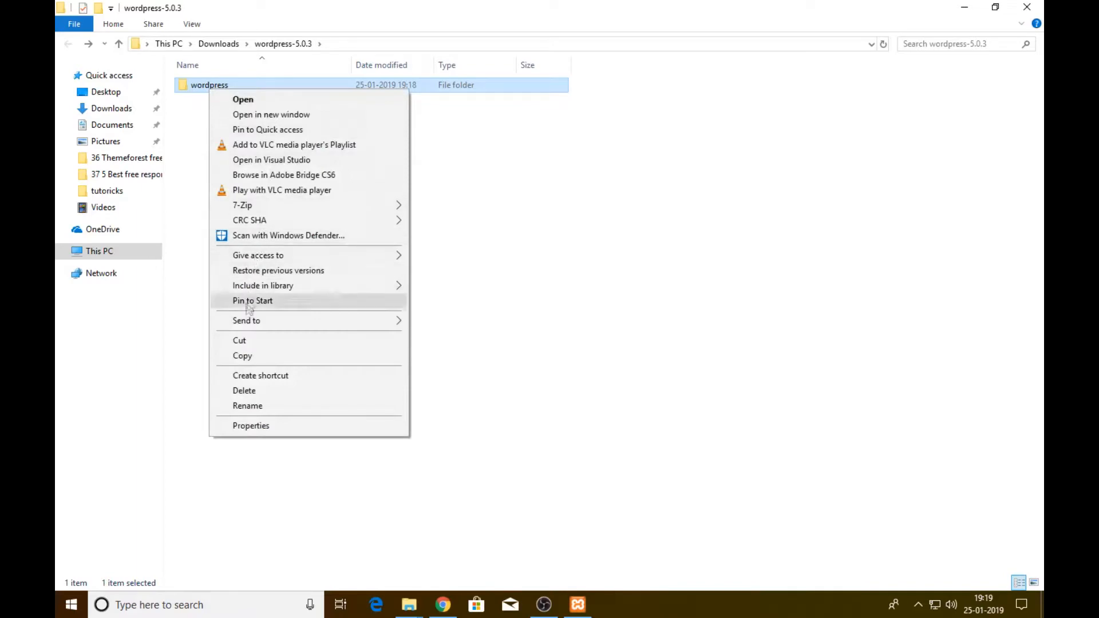
{"action": "left_click", "coordinate": [246, 357]}
{"action": "mouse_move", "coordinate": [409, 604]}
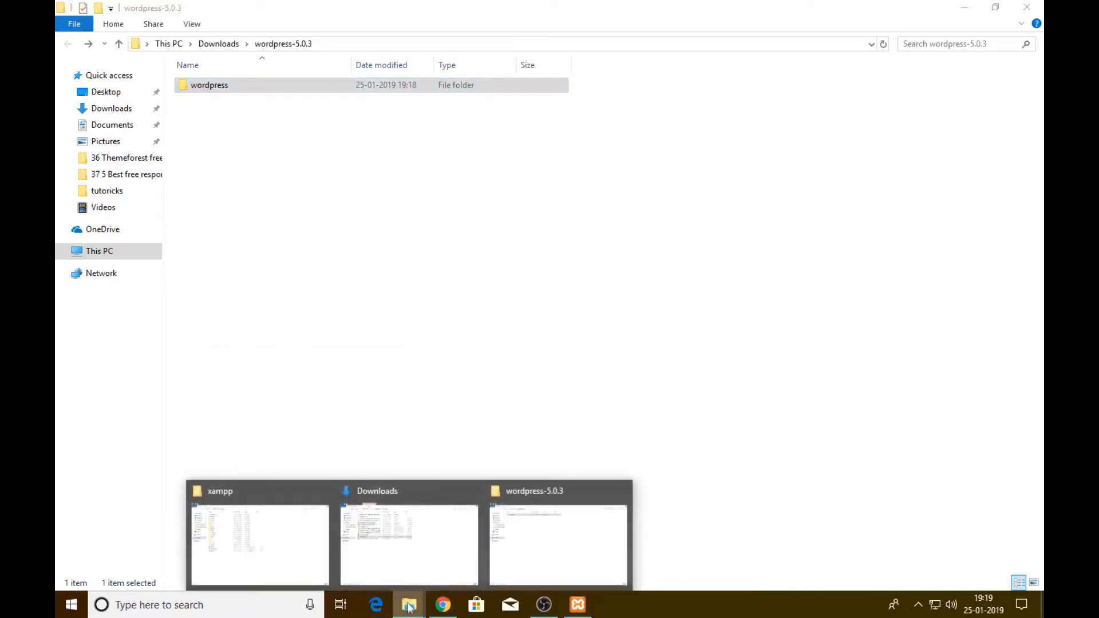
{"action": "left_click", "coordinate": [285, 541]}
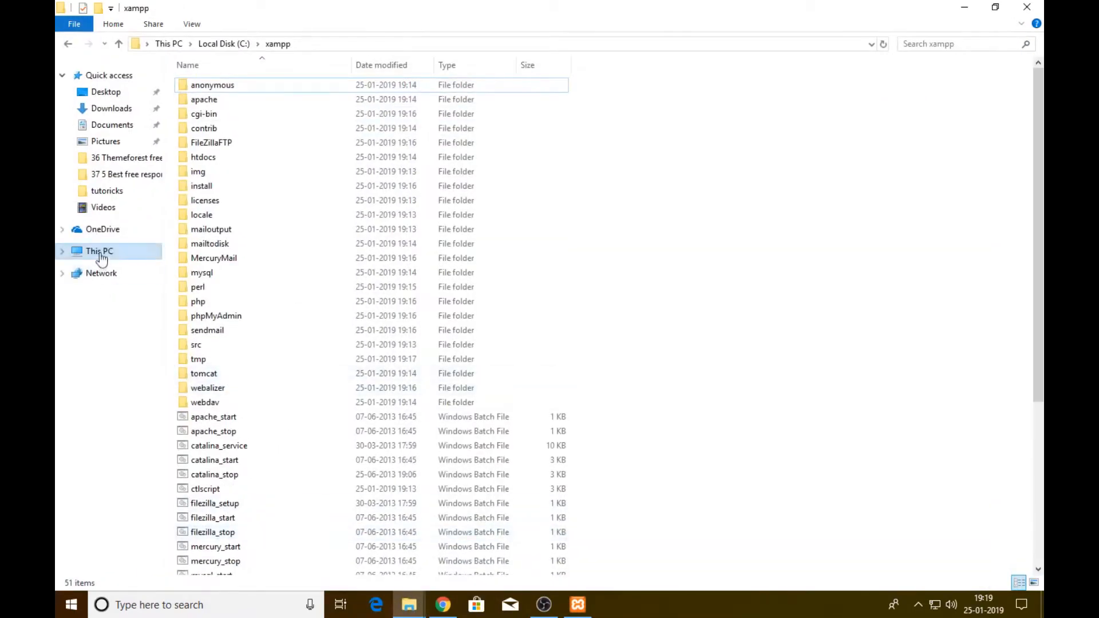
{"action": "left_click", "coordinate": [105, 252]}
Paste the copied wordpress folder into C:\xampp\htdocs, then return to Chrome
{"action": "double_click", "coordinate": [305, 202]}
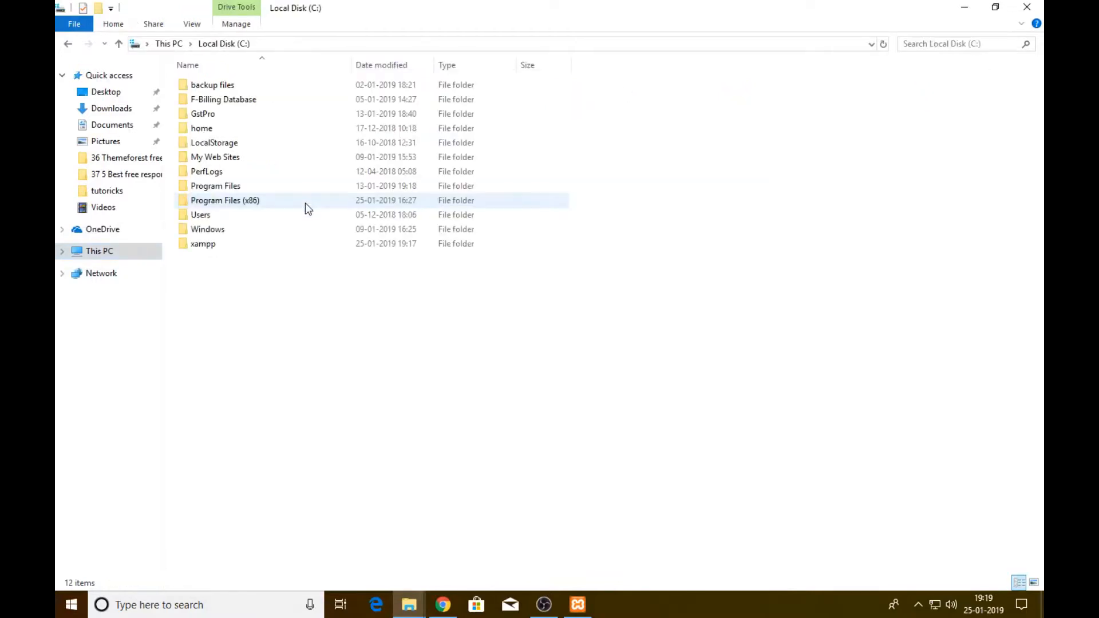
{"action": "double_click", "coordinate": [209, 246]}
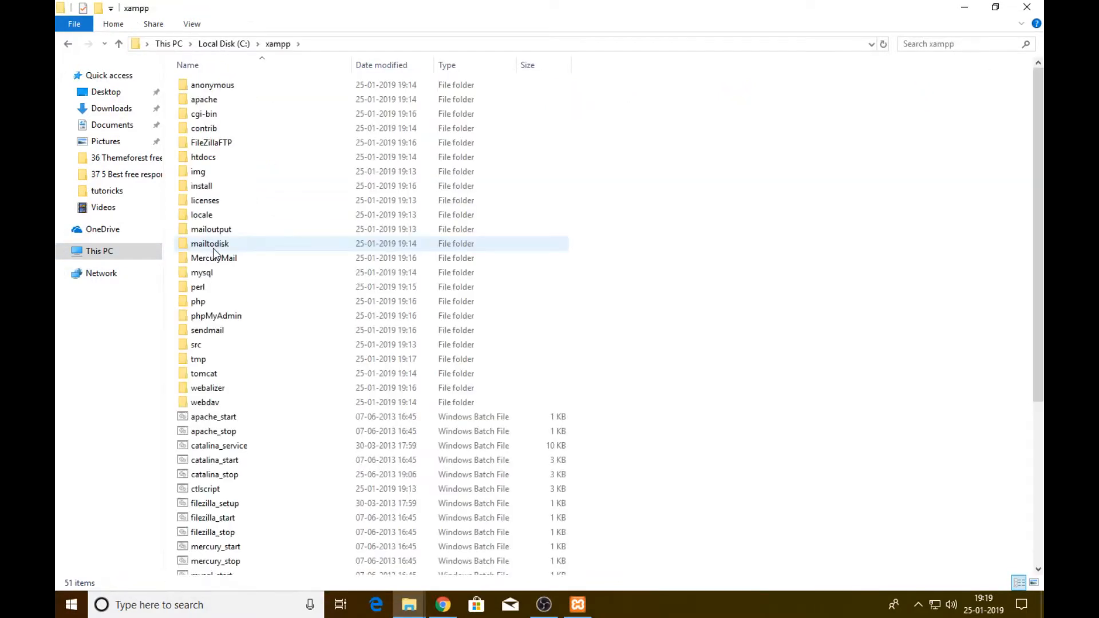
{"action": "double_click", "coordinate": [203, 158]}
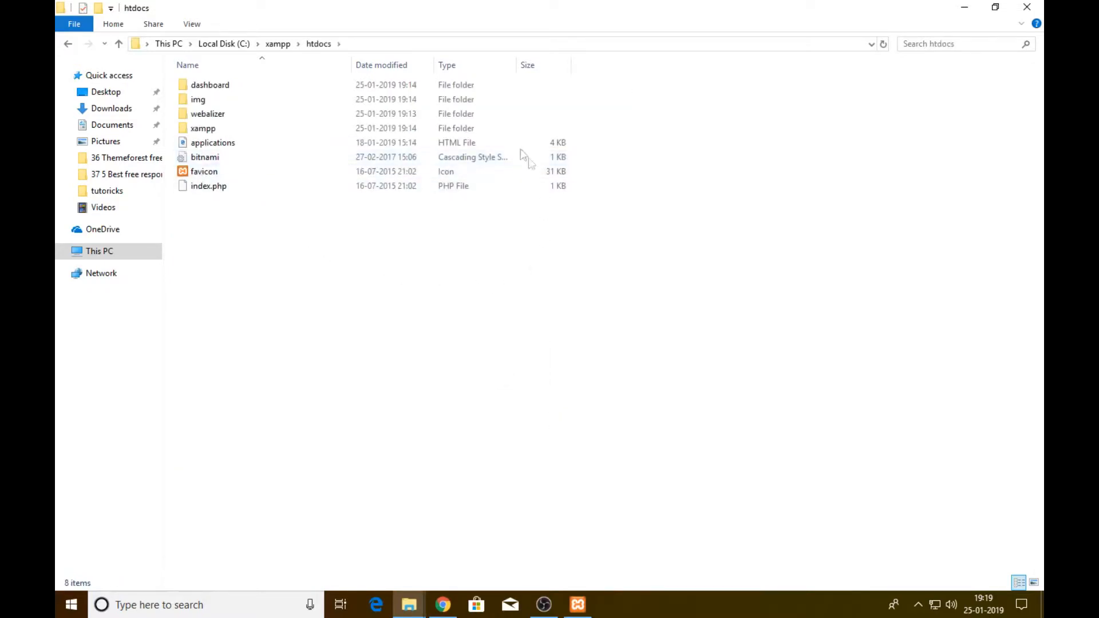
{"action": "right_click", "coordinate": [253, 239]}
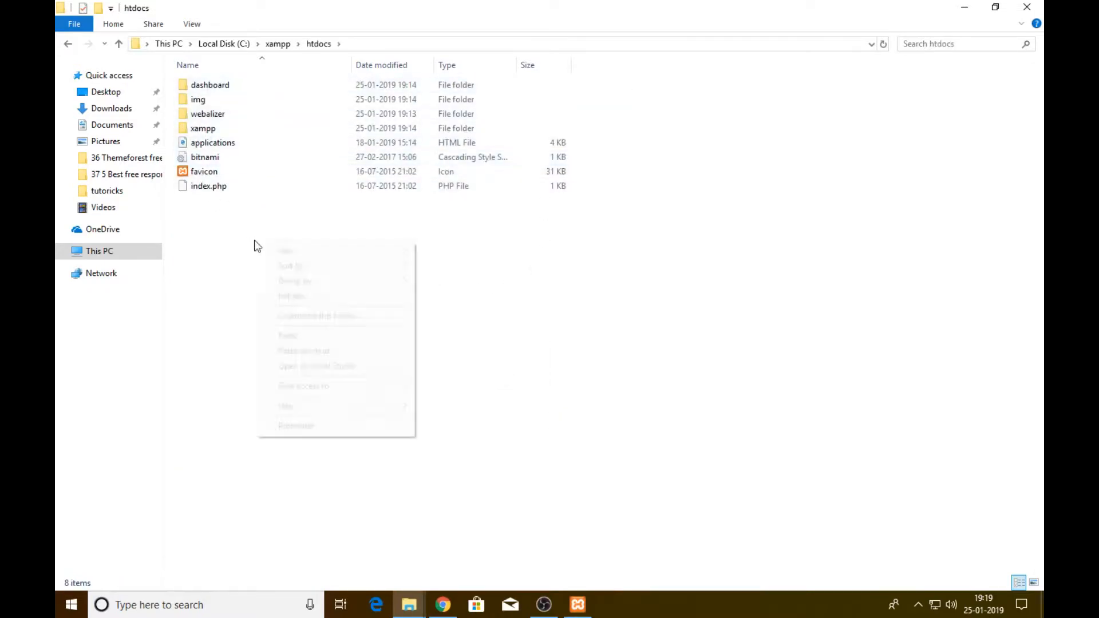
{"action": "left_click", "coordinate": [308, 342]}
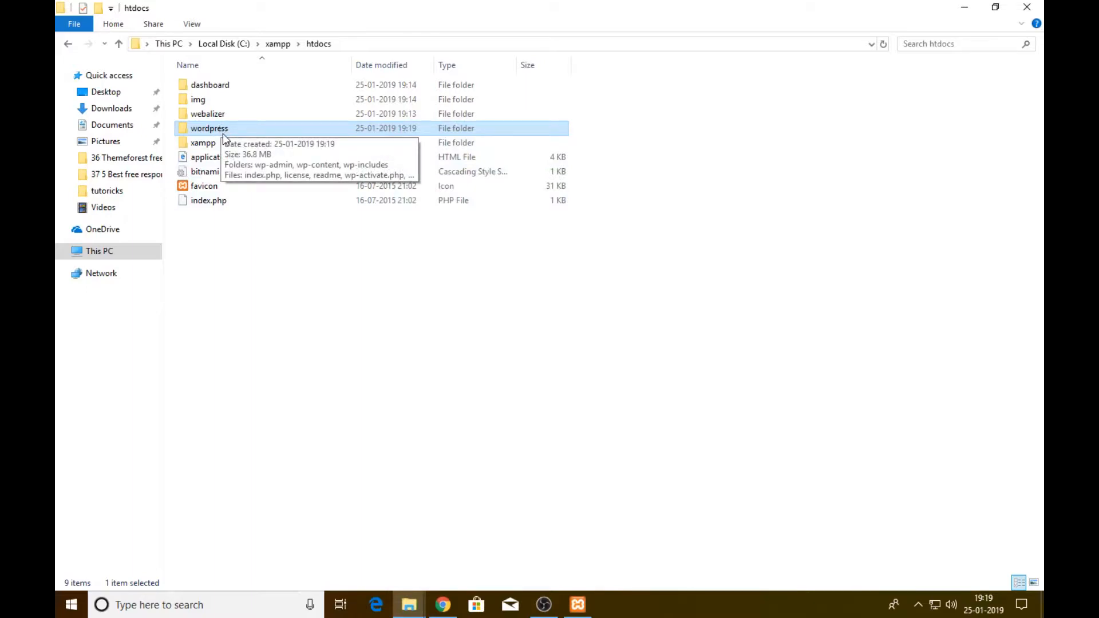
{"action": "left_click", "coordinate": [443, 604]}
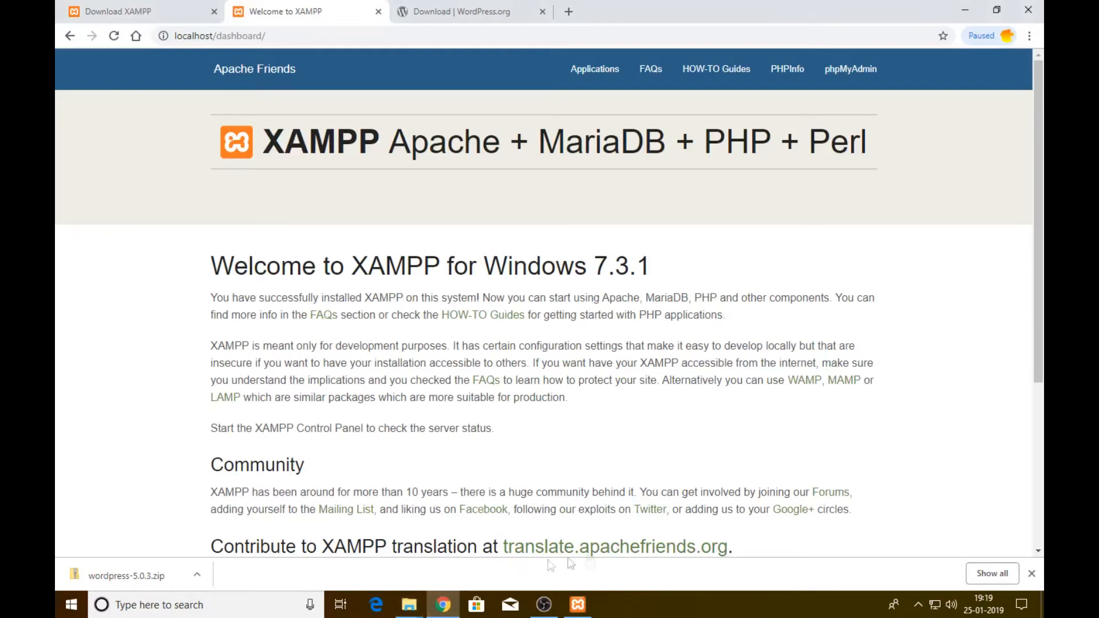
Point the browser at localhost/wordpress and close the downloads bar
{"action": "left_click", "coordinate": [234, 37]}
{"action": "left_click_drag", "start_coordinate": [217, 37], "coordinate": [387, 56]}
{"action": "type", "text": "wordpress"}
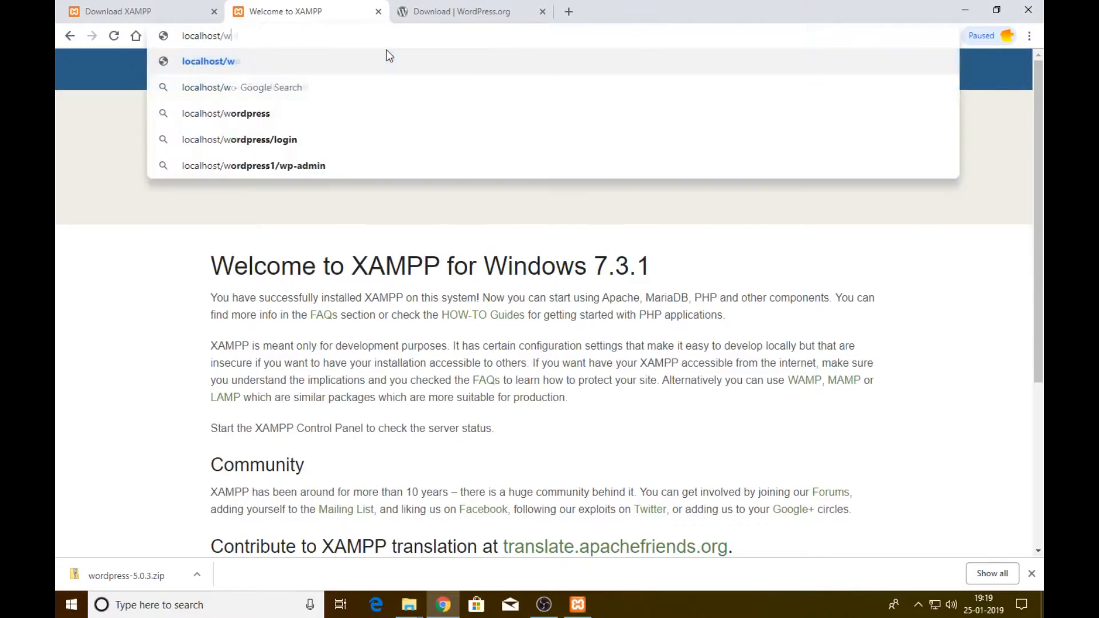
{"action": "key", "text": "Return"}
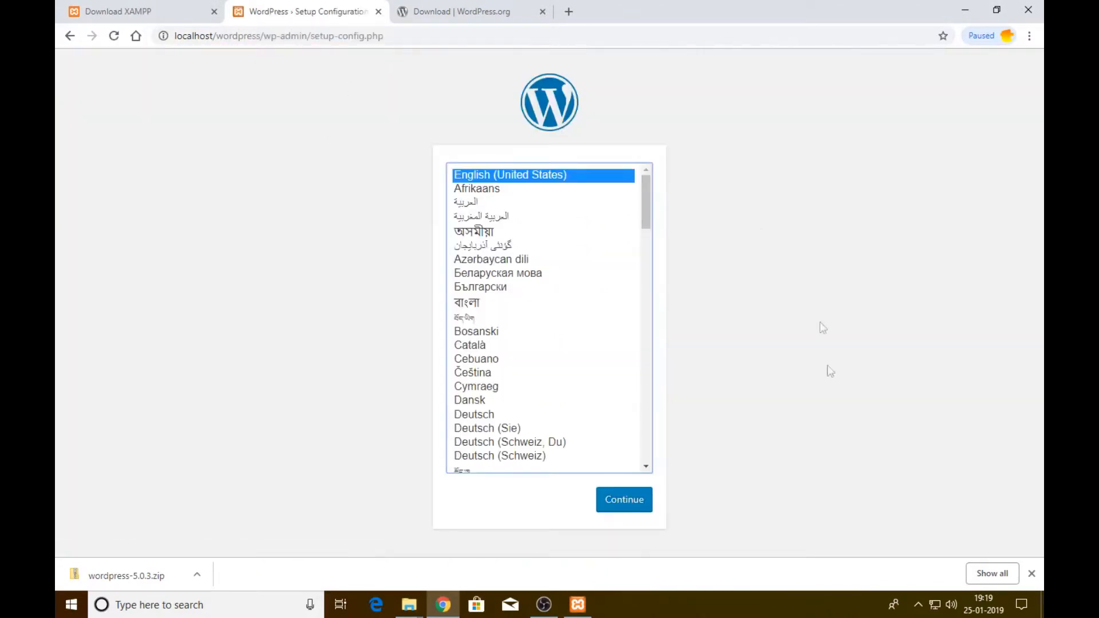
{"action": "left_click", "coordinate": [1032, 573]}
Rename the htdocs wordpress folder to tutoricks and reload localhost/tutoricks
{"action": "mouse_move", "coordinate": [409, 604]}
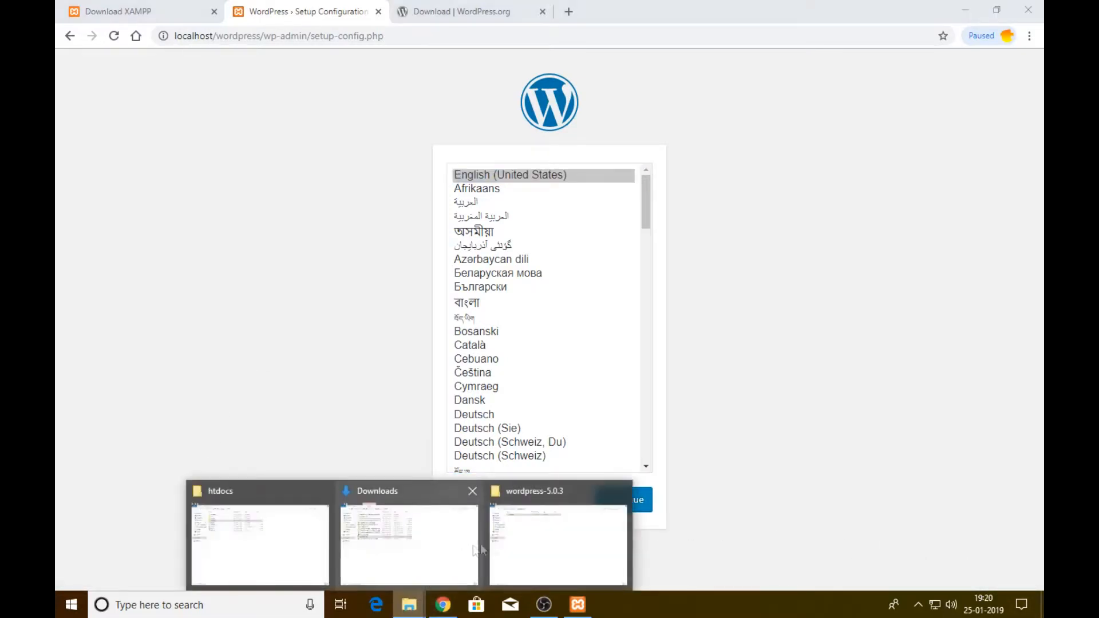
{"action": "left_click", "coordinate": [510, 515]}
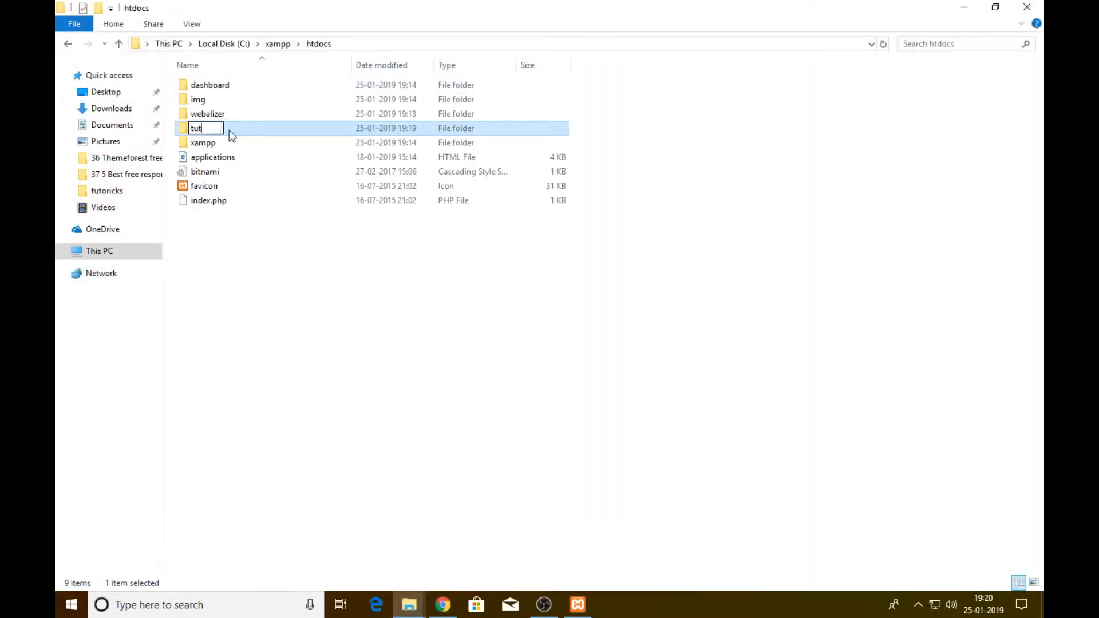
{"action": "type", "text": "icks"}
{"action": "key", "text": "Return"}
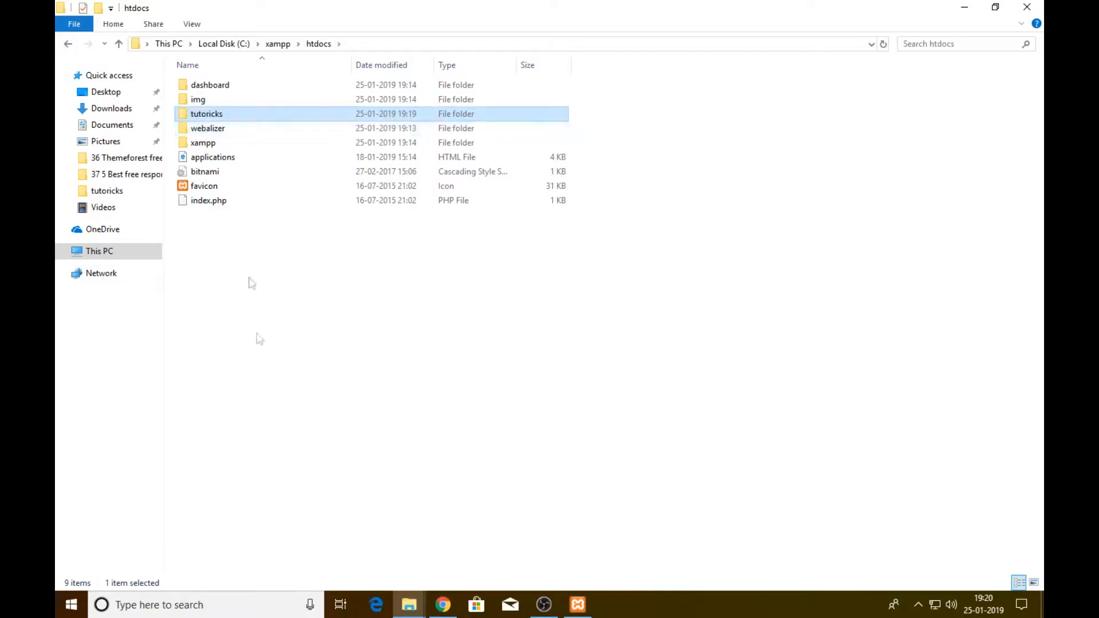
{"action": "left_click", "coordinate": [442, 605]}
{"action": "left_click", "coordinate": [235, 36]}
{"action": "key", "text": "Return"}
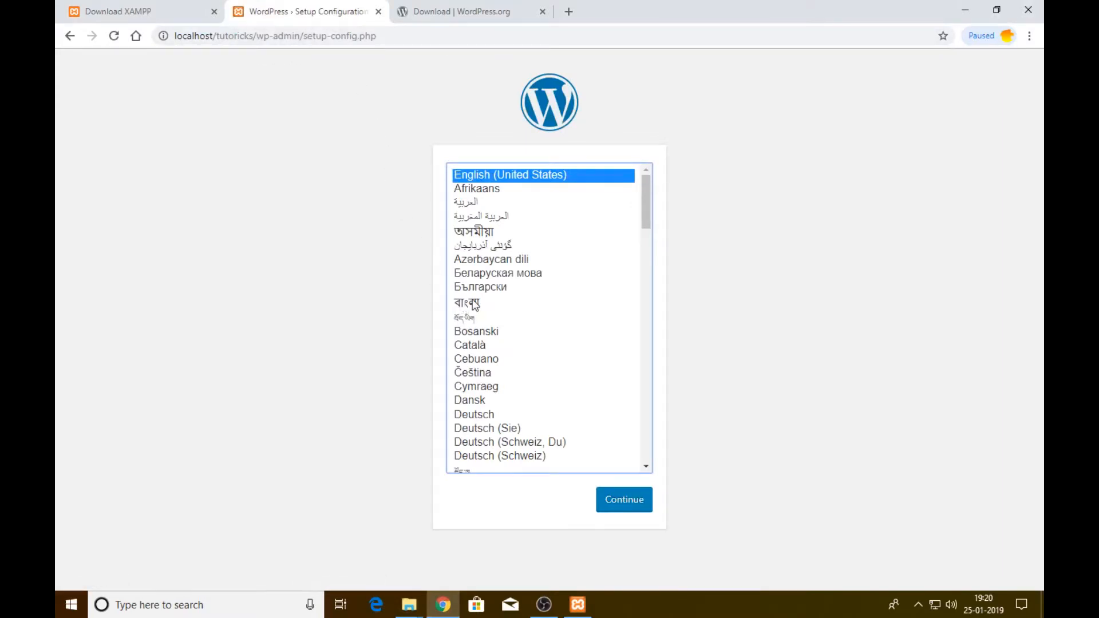
Open the tutoricks folder in htdocs, then bring up the XAMPP Control Panel
{"action": "left_click", "coordinate": [409, 605]}
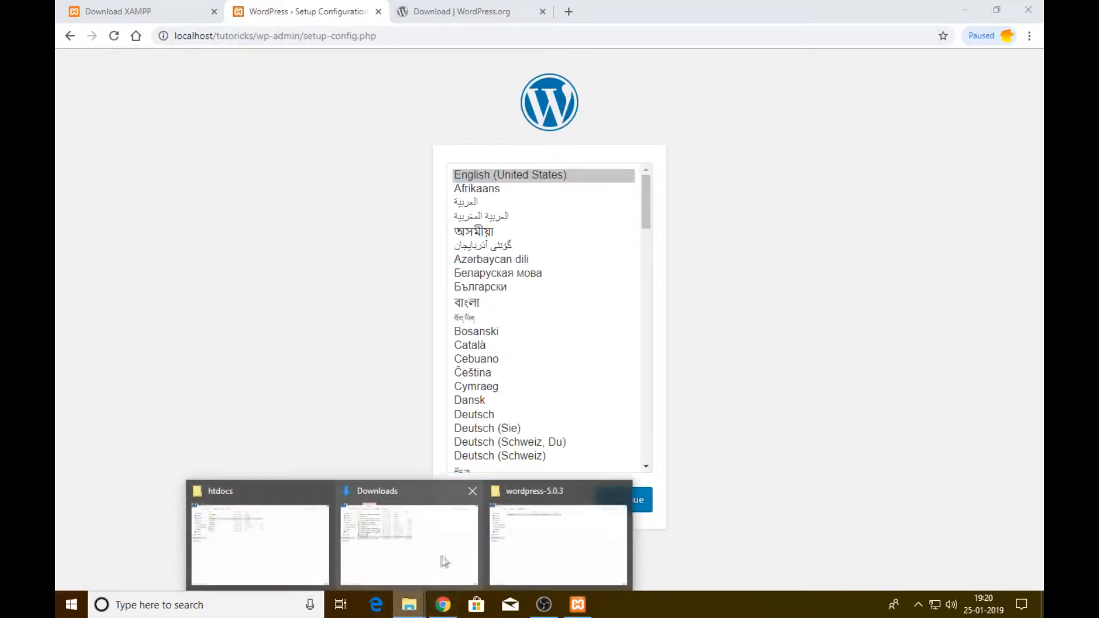
{"action": "left_click", "coordinate": [260, 544]}
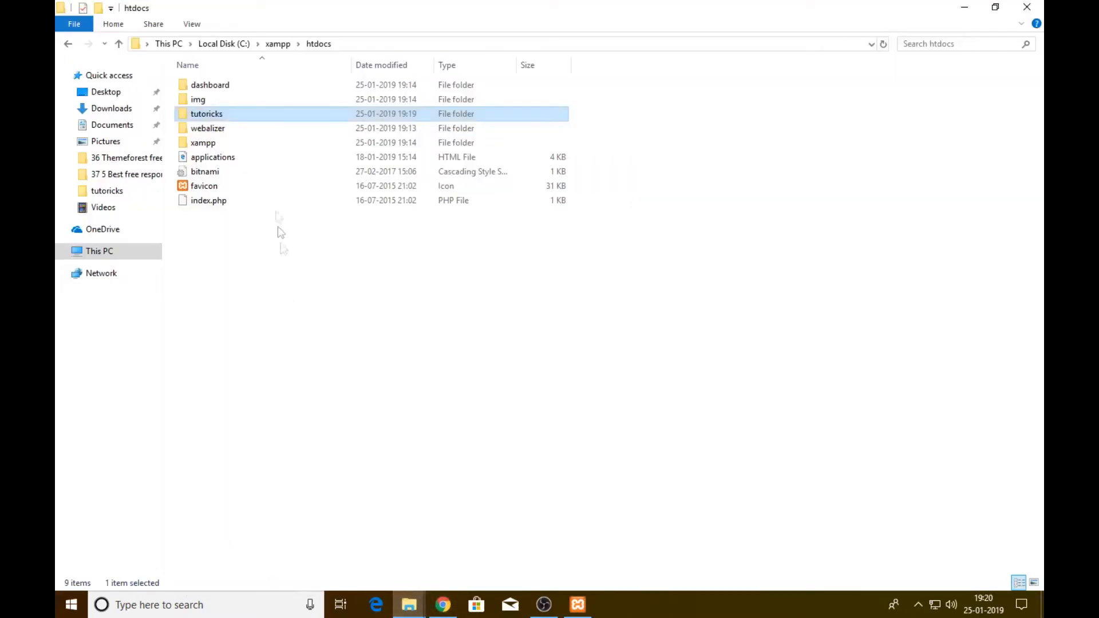
{"action": "double_click", "coordinate": [243, 116]}
{"action": "key", "text": "alt+Tab"}
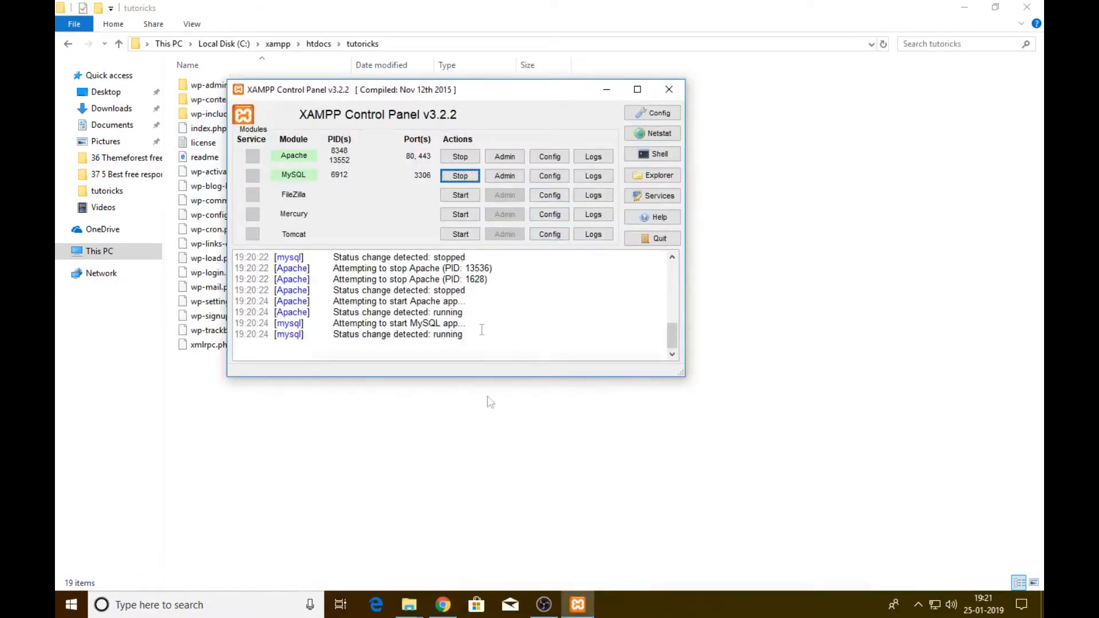
From XAMPP, open phpMyAdmin and create an empty 'tutoricks' database under Databases
{"action": "left_click", "coordinate": [509, 178]}
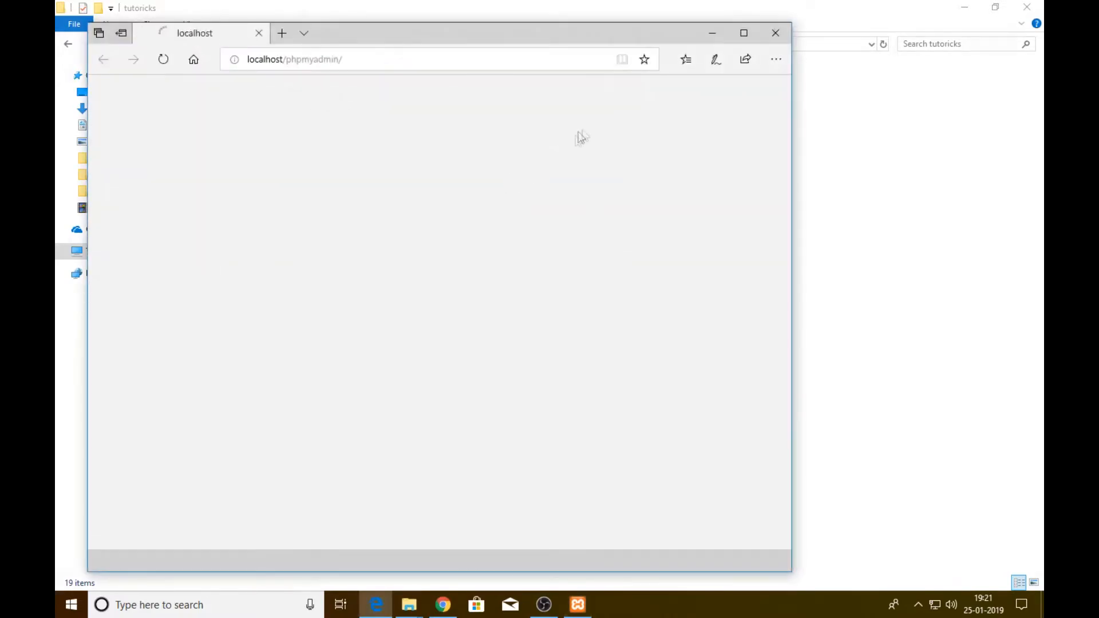
{"action": "left_click", "coordinate": [744, 33]}
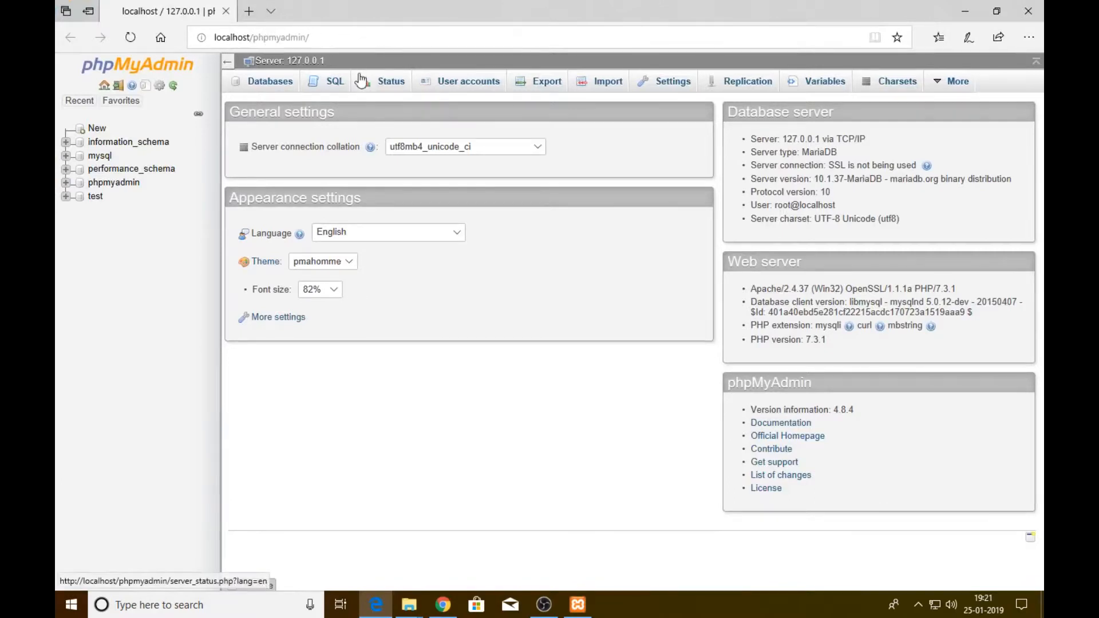
{"action": "left_click", "coordinate": [258, 89]}
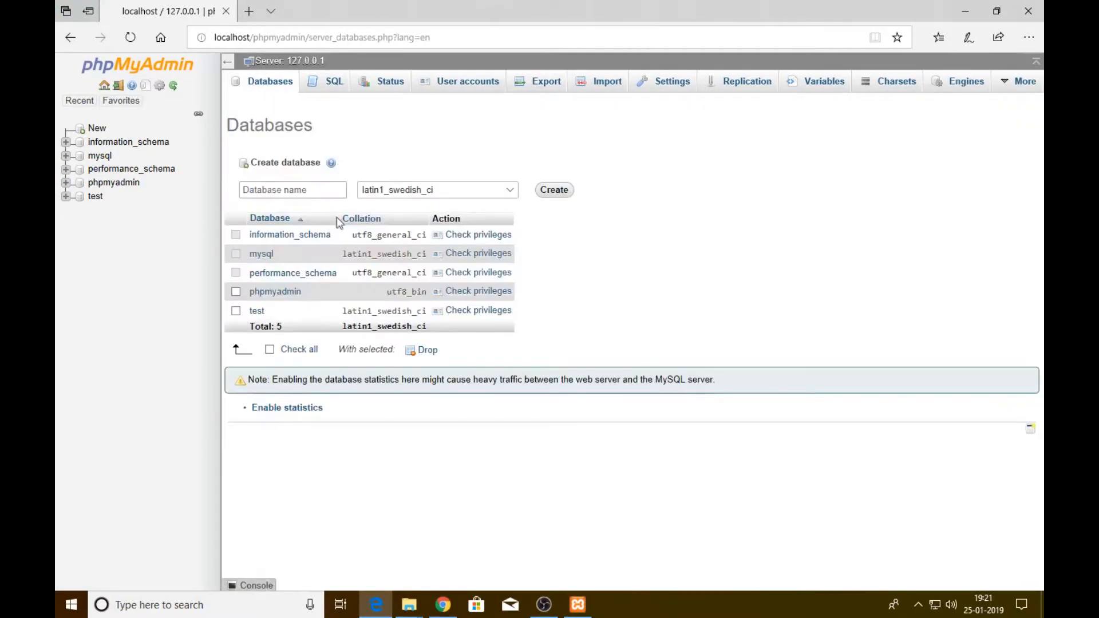
{"action": "left_click", "coordinate": [297, 191]}
{"action": "type", "text": "tuto"}
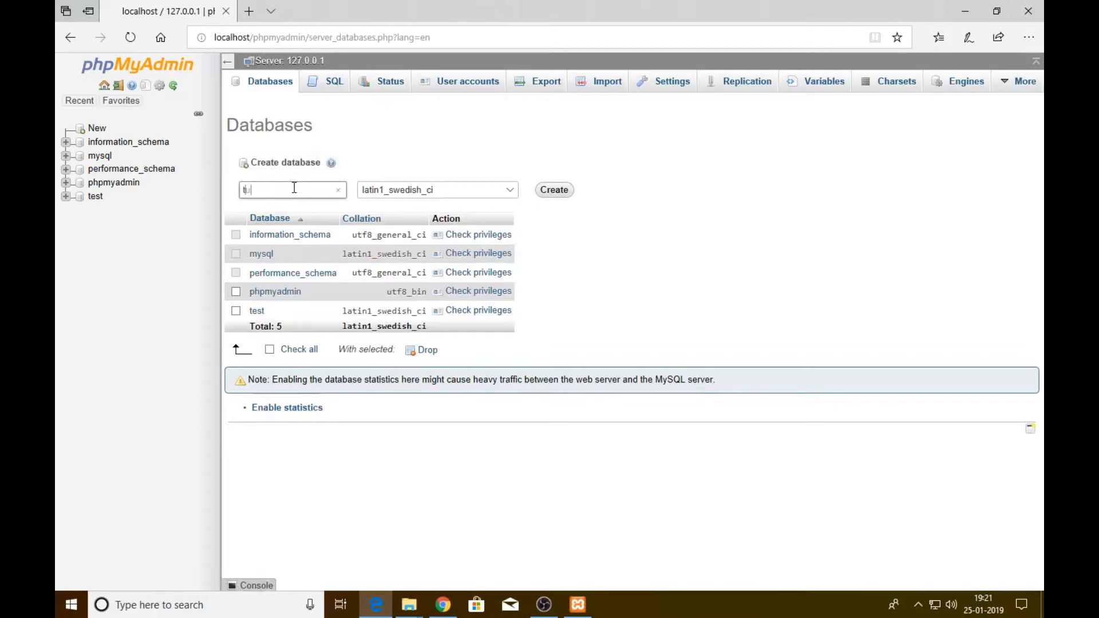
{"action": "type", "text": "ricks"}
{"action": "left_click", "coordinate": [559, 192]}
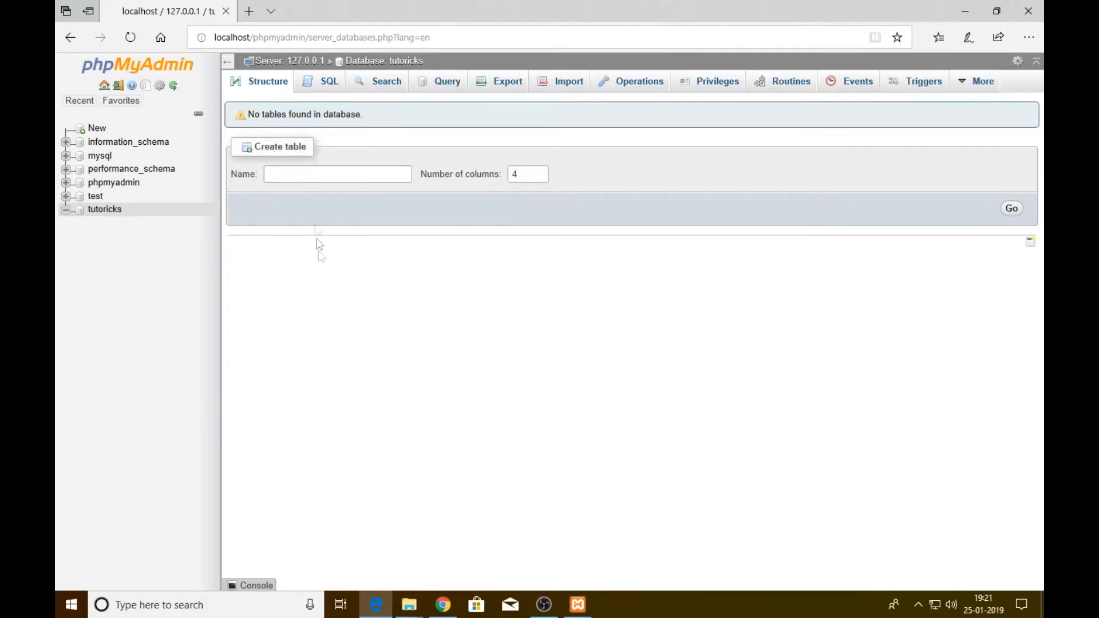
{"action": "left_click", "coordinate": [451, 610]}
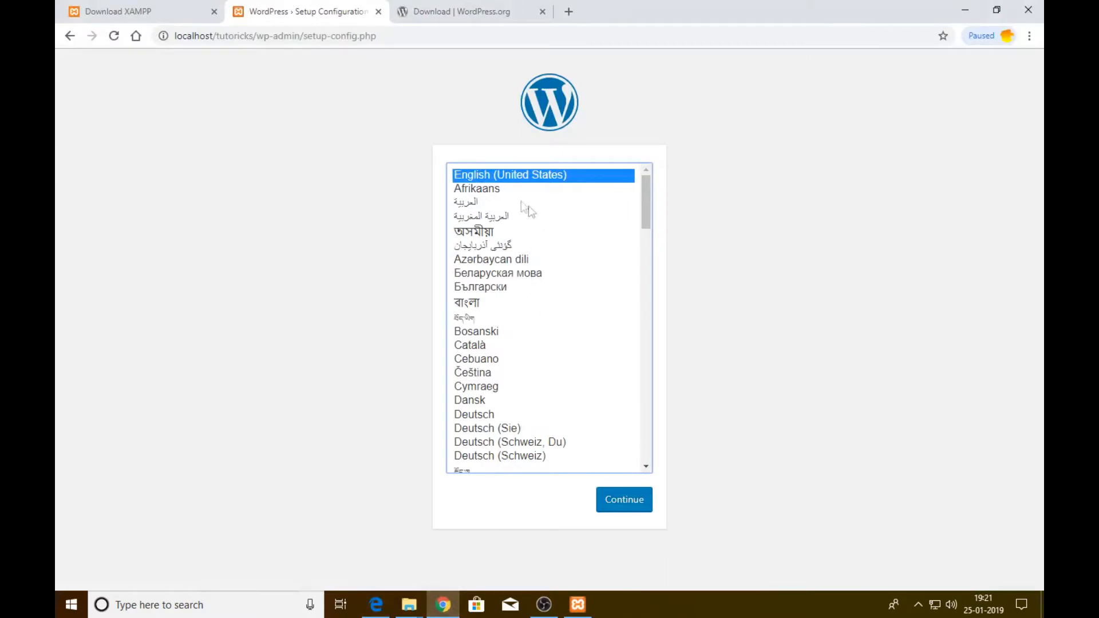
Reload localhost/tutoricks and continue setup in English (United States)
{"action": "left_click_drag", "start_coordinate": [256, 35], "coordinate": [749, 55]}
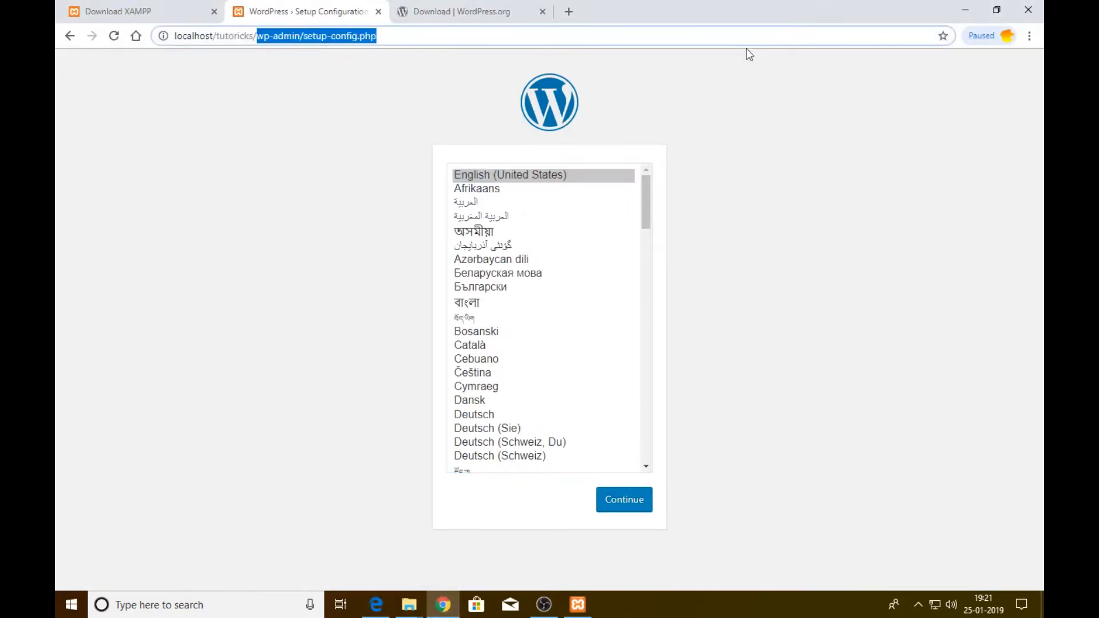
{"action": "key", "text": "BackSpace"}
{"action": "key", "text": "Return"}
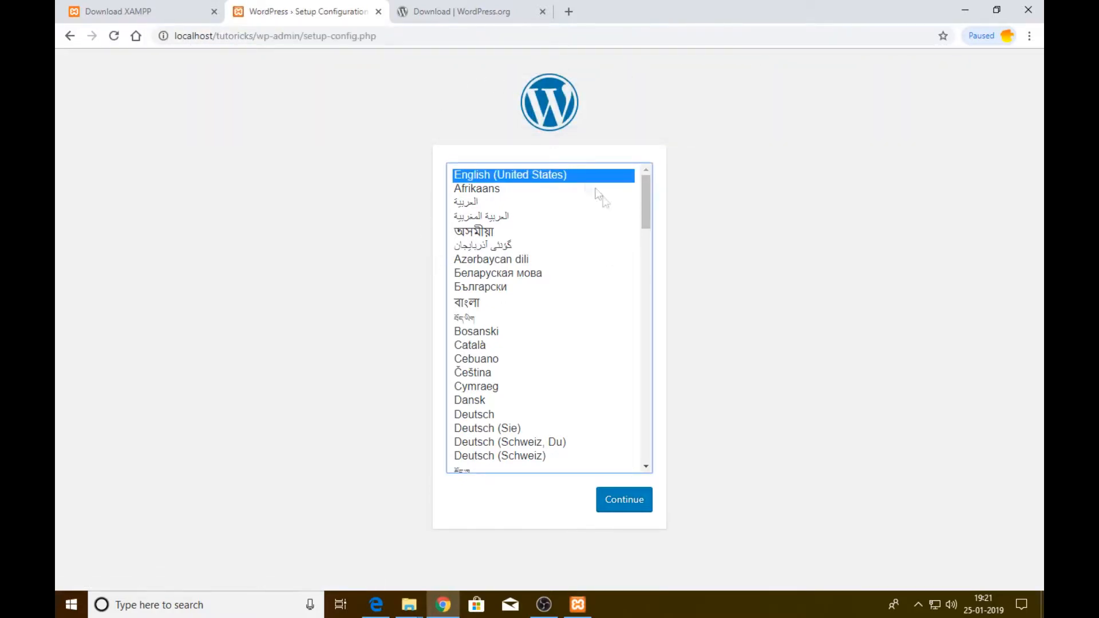
{"action": "left_click", "coordinate": [629, 502]}
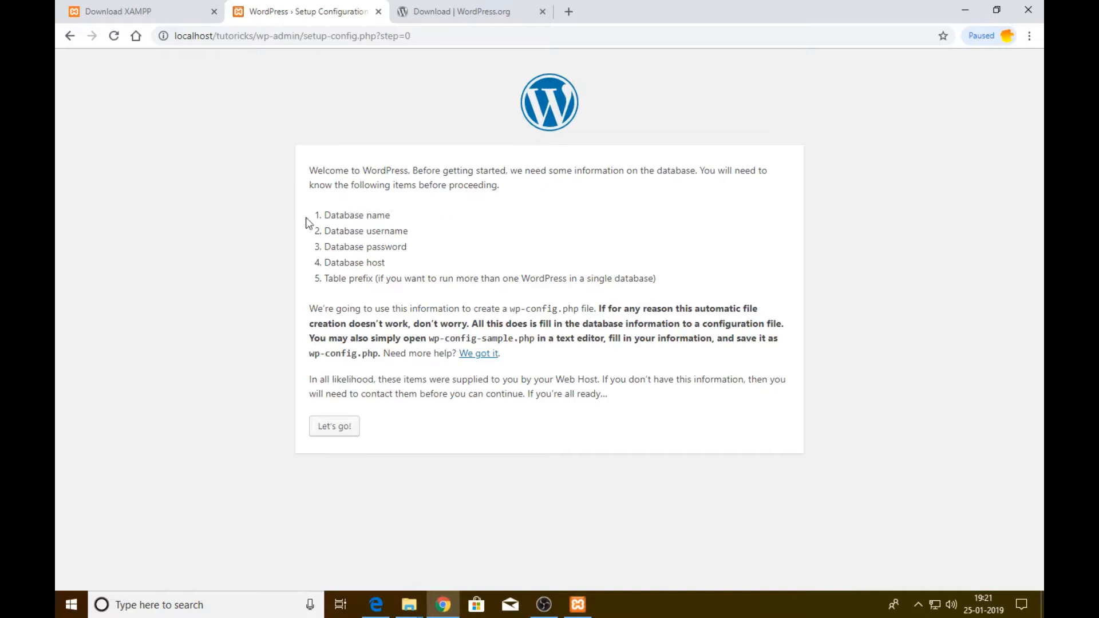
Review the required database name, username, password and table prefix, then proceed
{"action": "left_click_drag", "start_coordinate": [323, 221], "coordinate": [404, 219]}
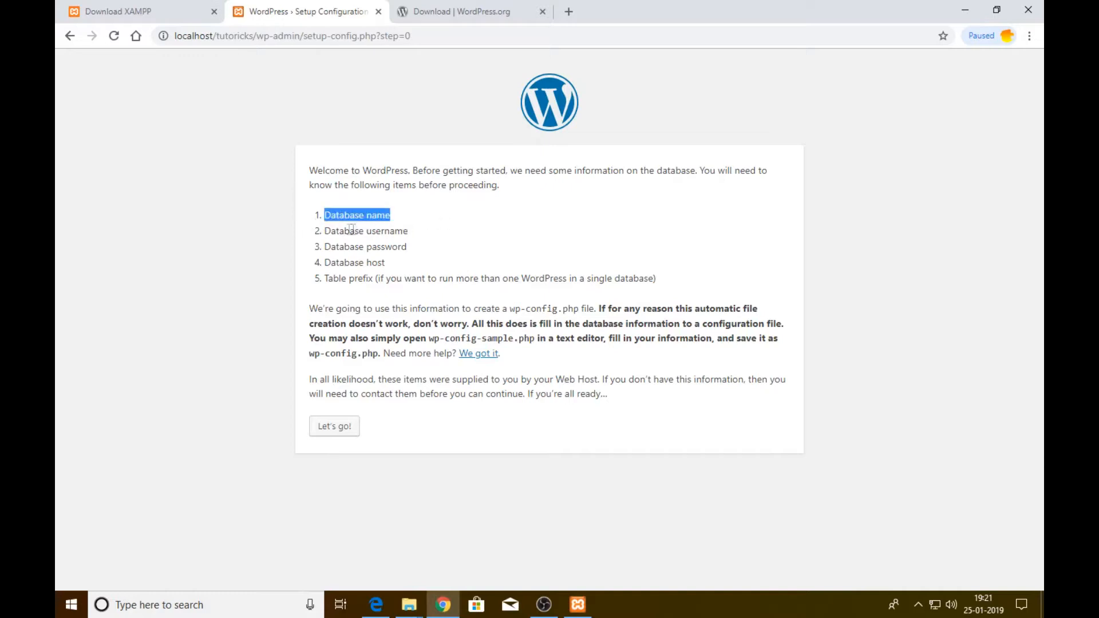
{"action": "left_click_drag", "start_coordinate": [328, 232], "coordinate": [431, 235]}
{"action": "left_click_drag", "start_coordinate": [365, 247], "coordinate": [406, 248]}
{"action": "left_click_drag", "start_coordinate": [365, 279], "coordinate": [386, 279]}
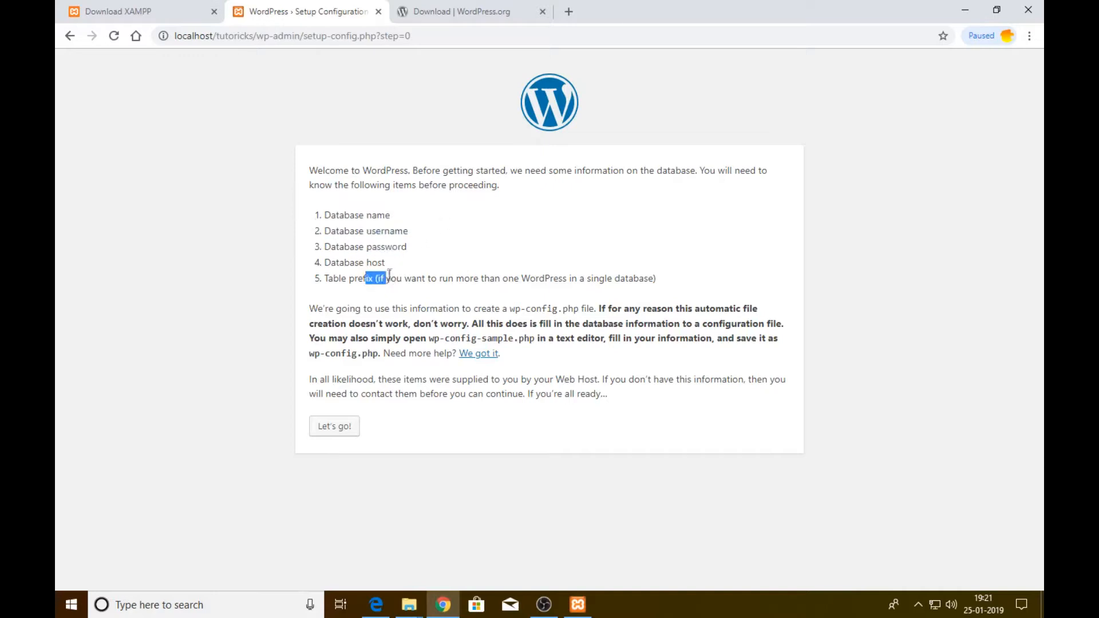
{"action": "left_click", "coordinate": [335, 434]}
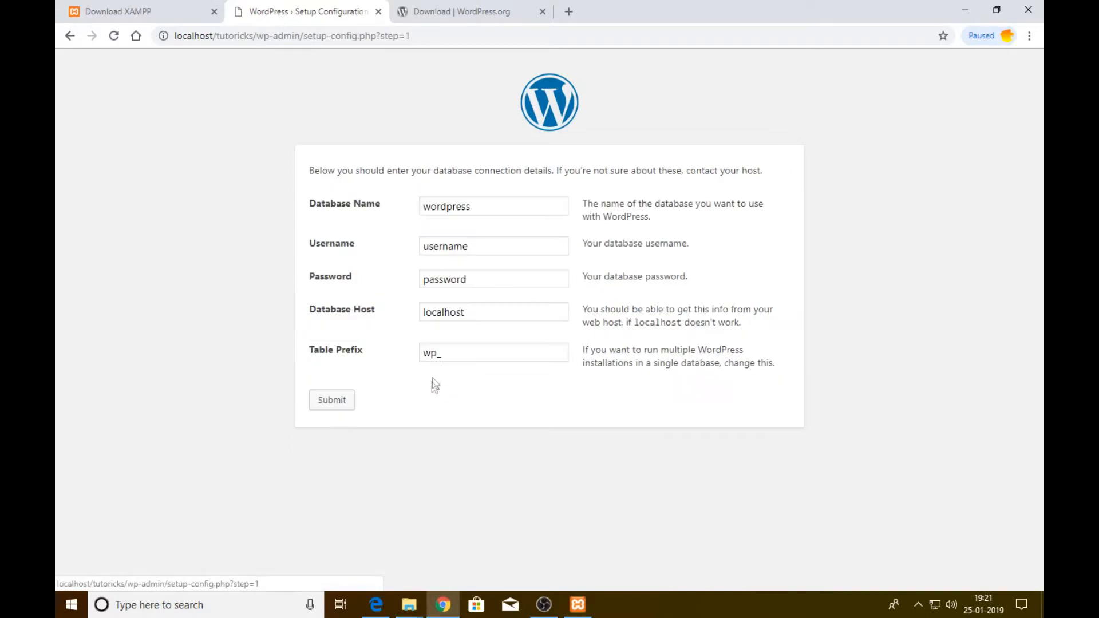
Enter database name tutoricks, username root and leave the password empty
{"action": "double_click", "coordinate": [494, 212]}
{"action": "type", "text": "tutoricks"}
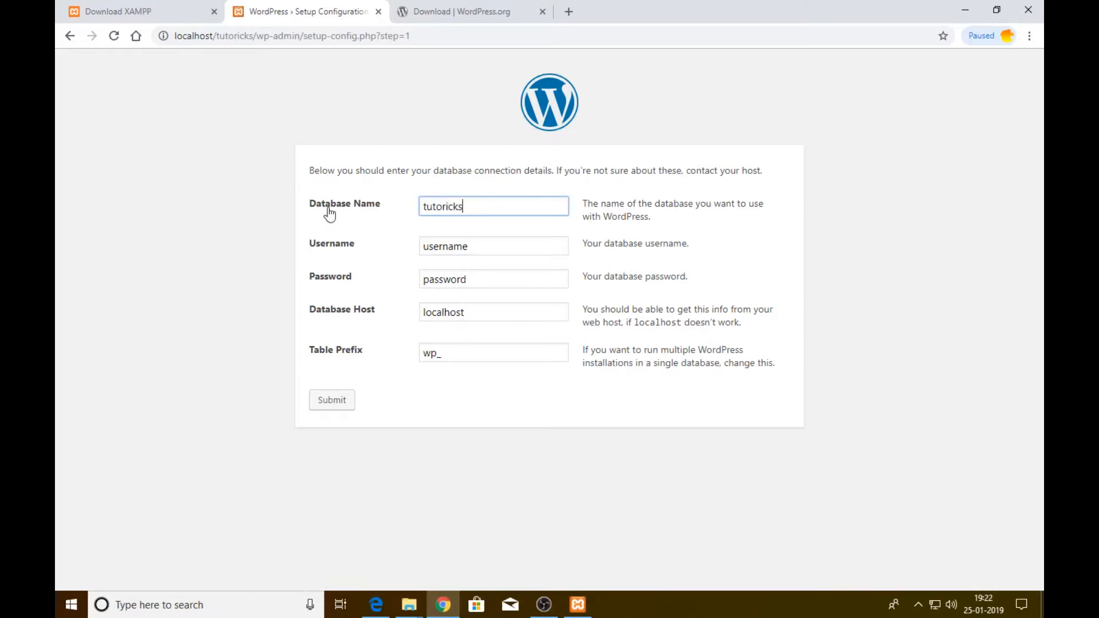
{"action": "double_click", "coordinate": [488, 245]}
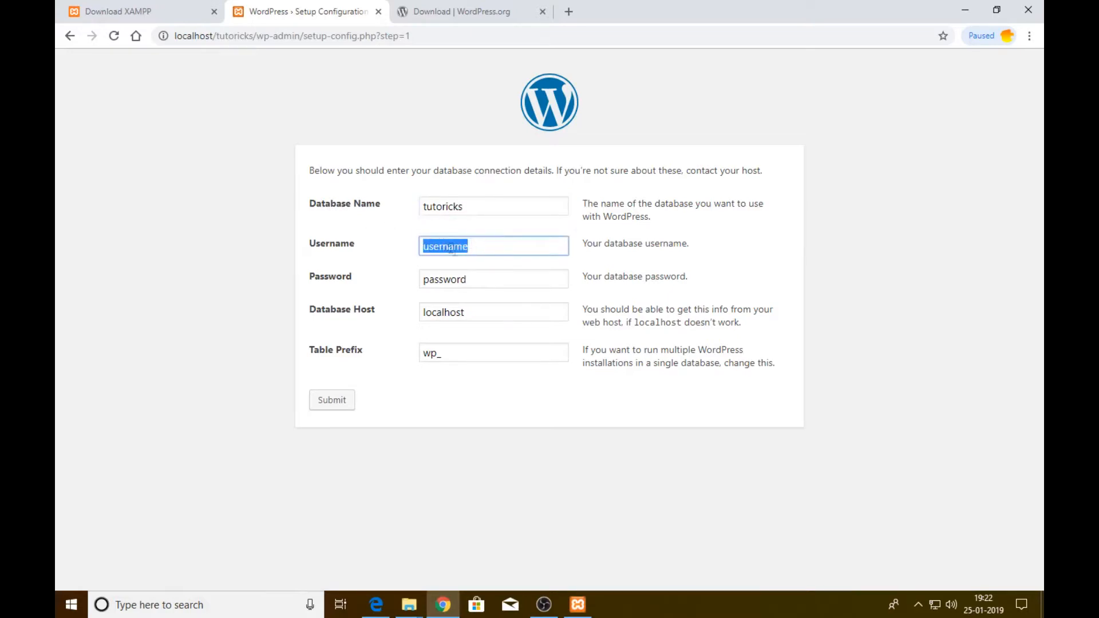
{"action": "type", "text": "ro"}
{"action": "key", "text": "Tab"}
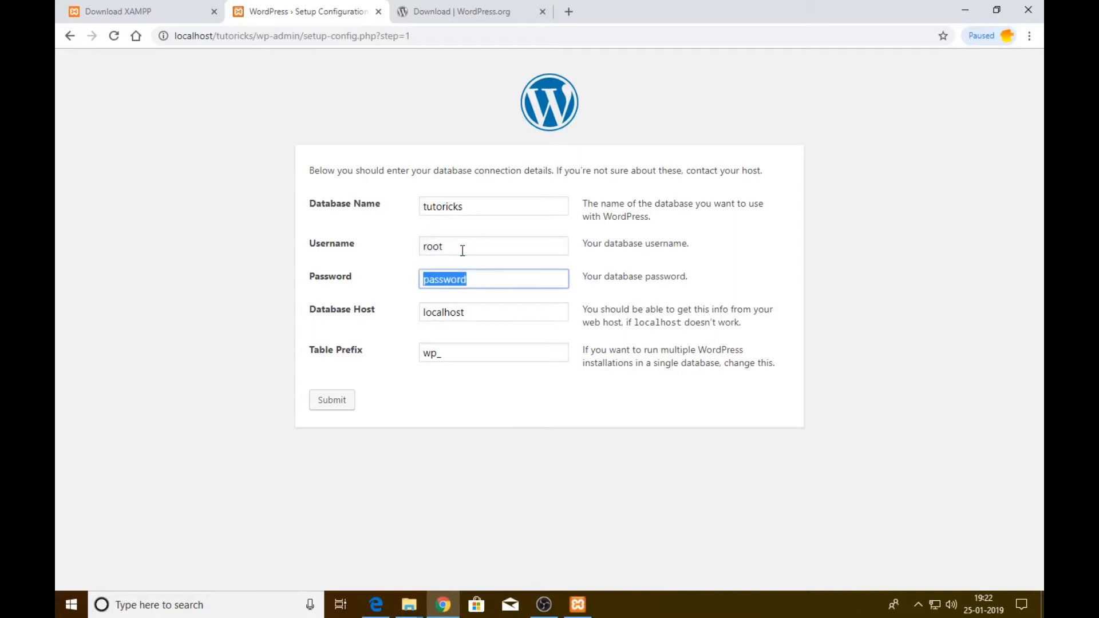
{"action": "key", "text": "BackSpace"}
{"action": "key", "text": "Tab"}
{"action": "key", "text": "Tab"}
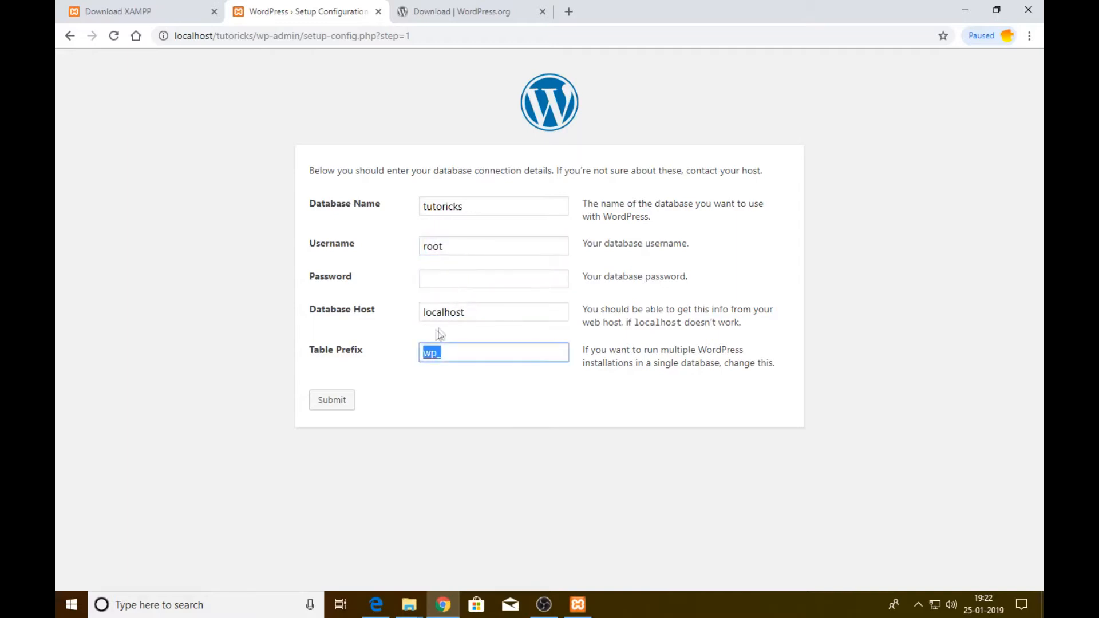
Set the table prefix to tutoricks_ and submit the connection details
{"action": "left_click_drag", "start_coordinate": [438, 353], "coordinate": [393, 359]}
{"action": "type", "text": "tutoroi"}
{"action": "key", "text": "BackSpace"}
{"action": "key", "text": "BackSpace"}
{"action": "type", "text": "icks"}
{"action": "left_click", "coordinate": [338, 399]}
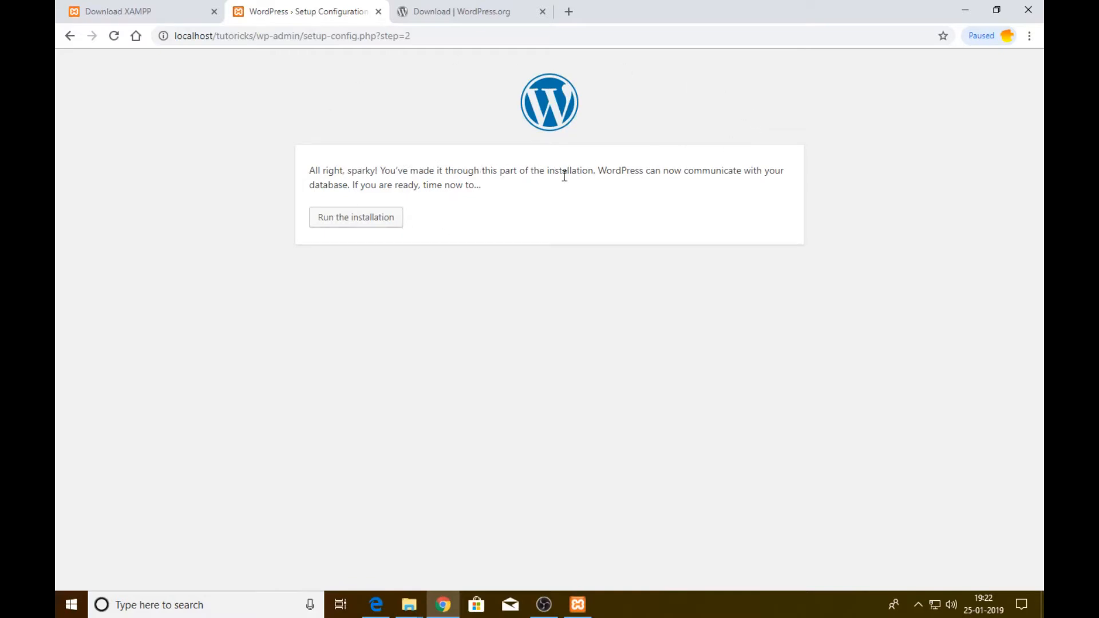
Run the installation with site title Tutoricks, username admin and a confirmed weak password
{"action": "left_click", "coordinate": [363, 227]}
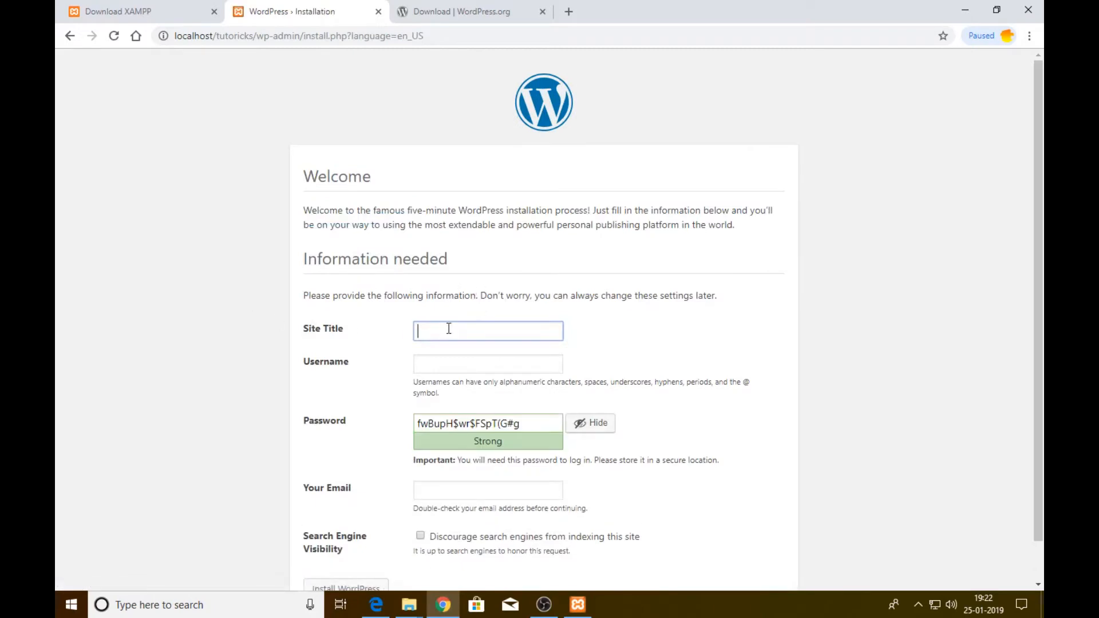
{"action": "type", "text": "Tutoricks"}
{"action": "key", "text": "Tab"}
{"action": "type", "text": "admin"}
{"action": "key", "text": "Tab"}
{"action": "type", "text": "admin"}
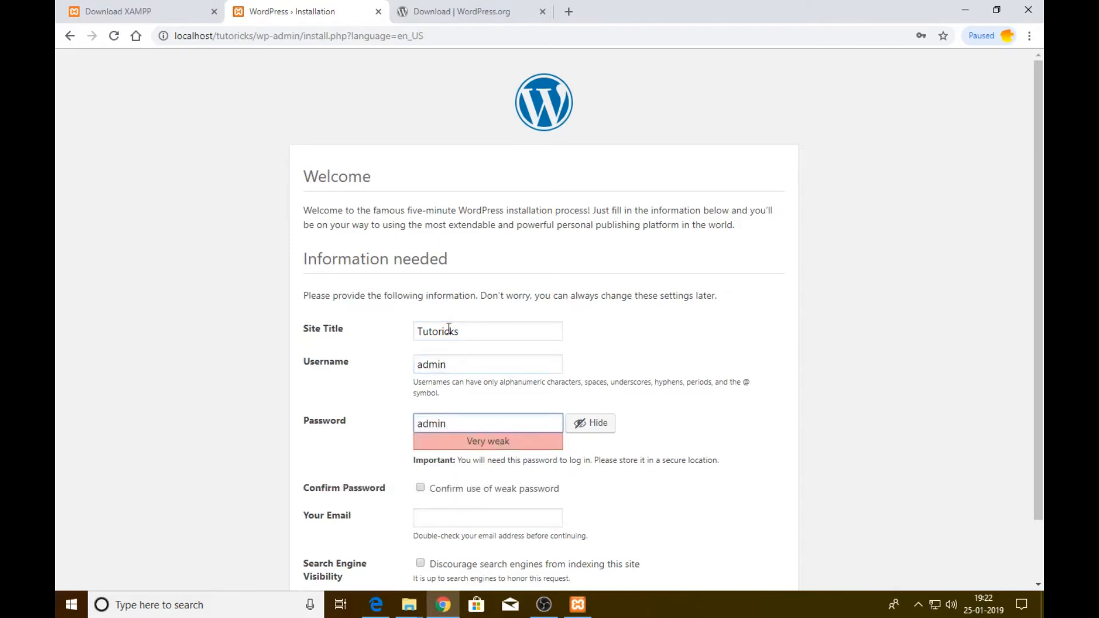
{"action": "left_click", "coordinate": [443, 488]}
Enter the contact e-mail, install WordPress, and review the Success! confirmation
{"action": "scroll", "coordinate": [484, 458], "scroll_direction": "down", "scroll_amount": 2}
{"action": "left_click", "coordinate": [474, 447]}
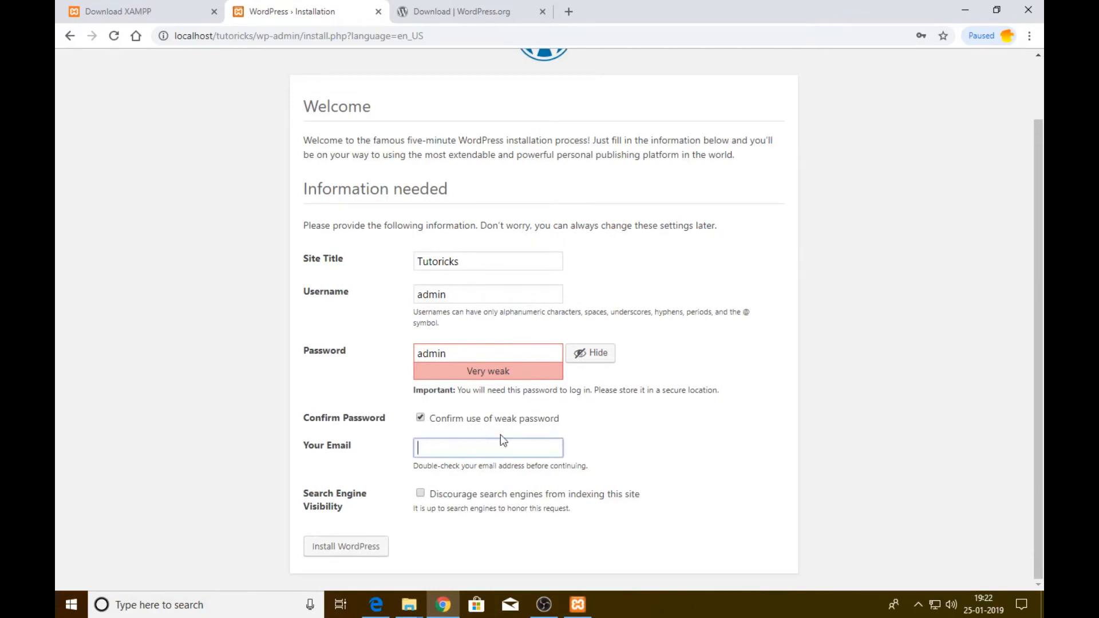
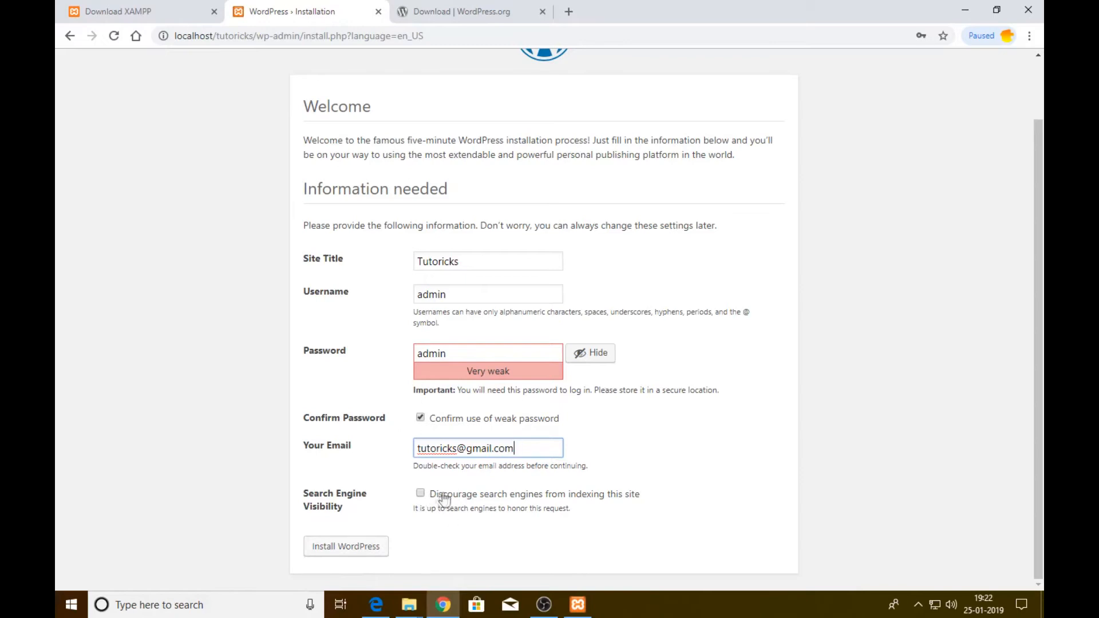
{"action": "left_click", "coordinate": [372, 551]}
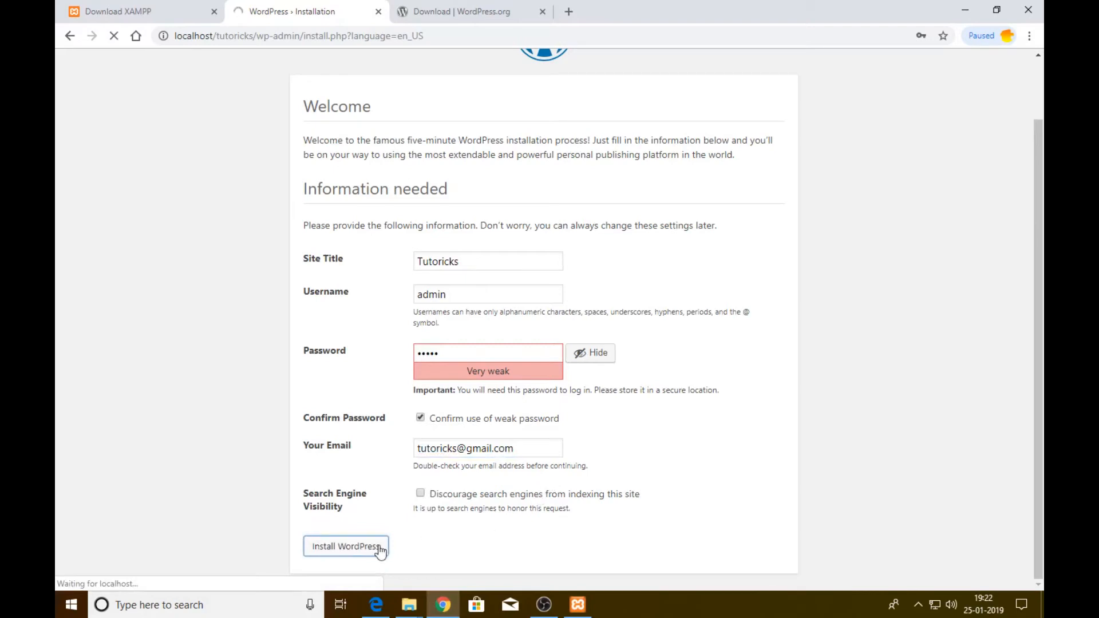
{"action": "left_click_drag", "start_coordinate": [311, 176], "coordinate": [410, 182]}
{"action": "left_click", "coordinate": [413, 189]}
{"action": "left_click_drag", "start_coordinate": [309, 210], "coordinate": [533, 211]}
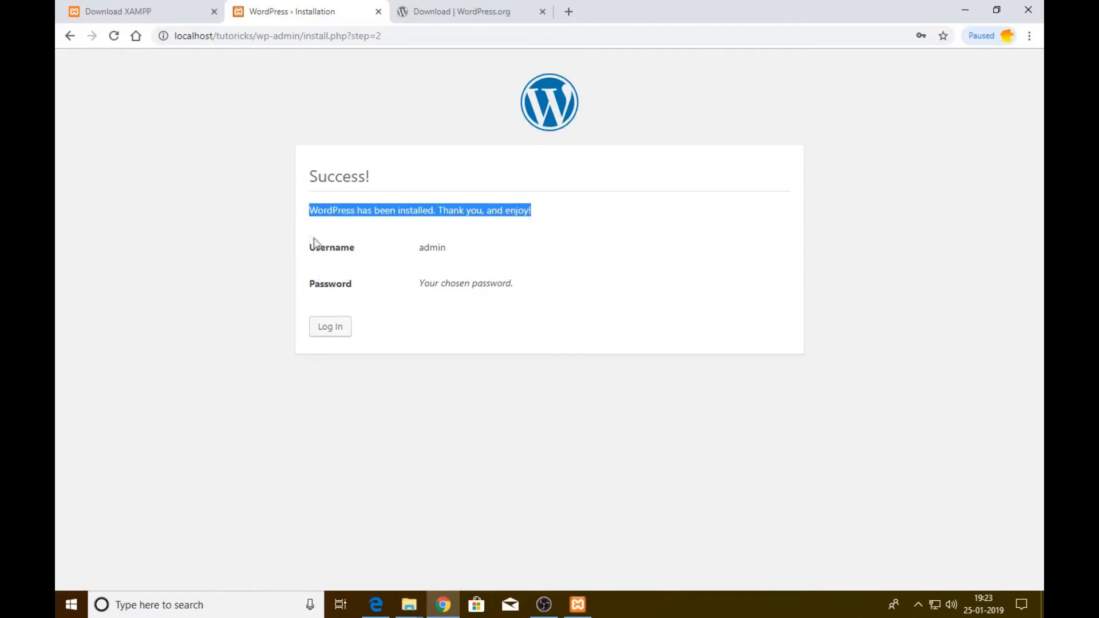
Review the account details, then log in with the administrator username and password
{"action": "left_click_drag", "start_coordinate": [320, 248], "coordinate": [355, 249]}
{"action": "left_click_drag", "start_coordinate": [346, 299], "coordinate": [552, 287]}
{"action": "left_click", "coordinate": [550, 289]}
{"action": "left_click_drag", "start_coordinate": [444, 282], "coordinate": [584, 294]}
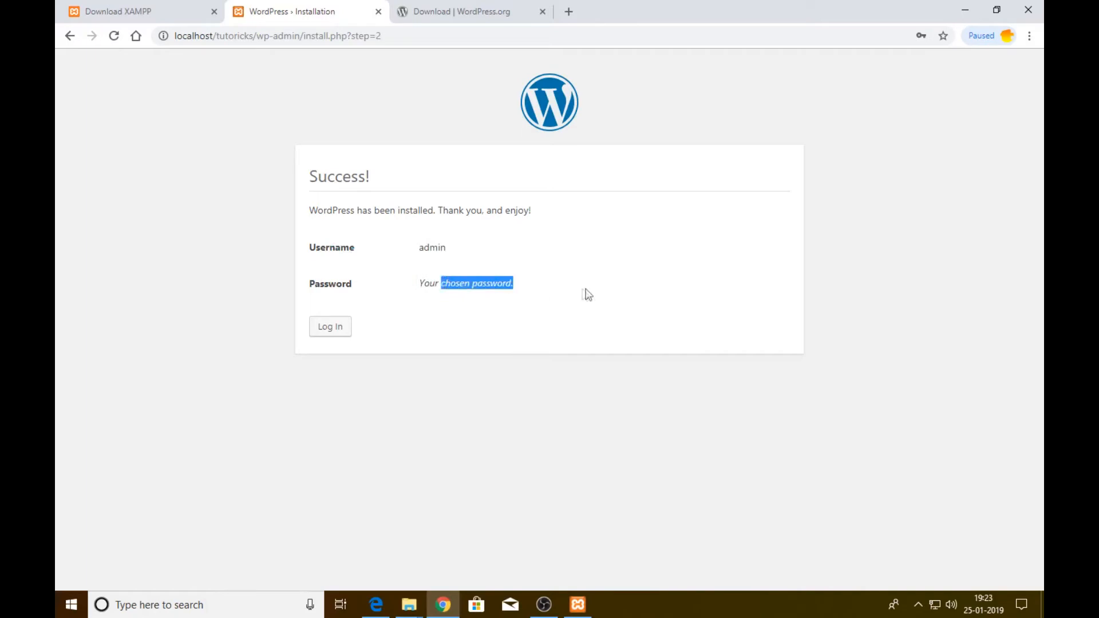
{"action": "left_click", "coordinate": [339, 331]}
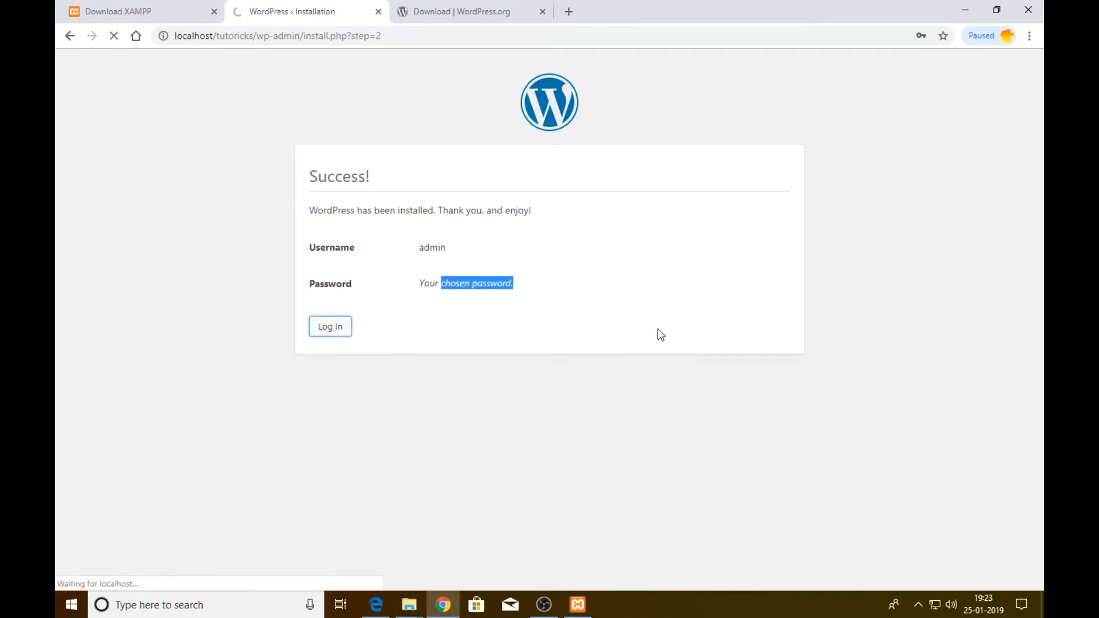
{"action": "type", "text": "admin"}
{"action": "key", "text": "Tab"}
{"action": "type", "text": "admin"}
{"action": "key", "text": "Return"}
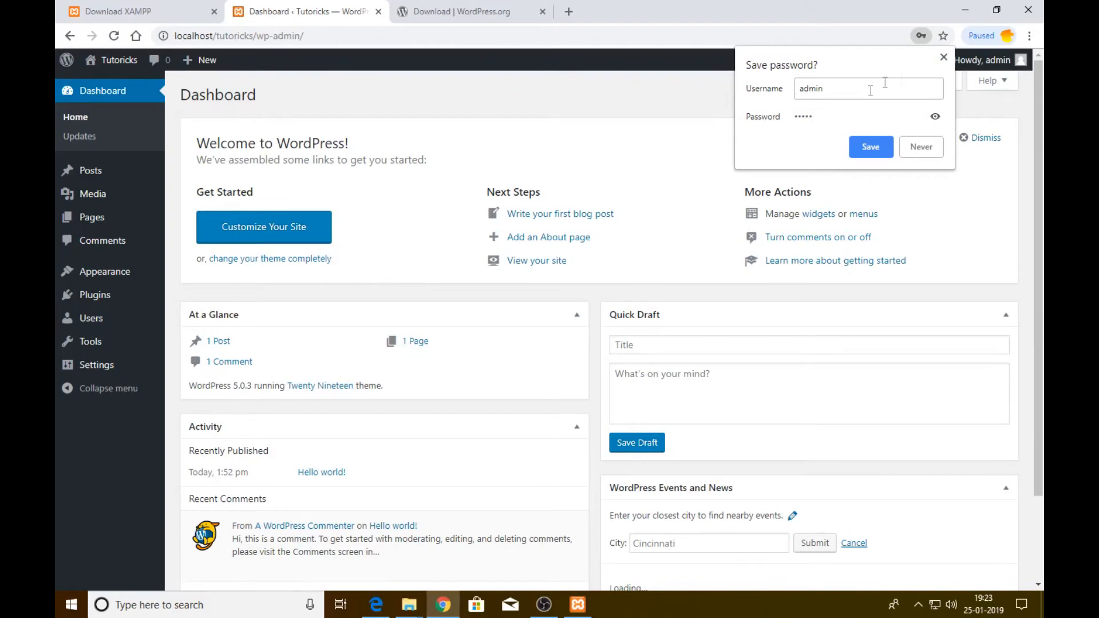
Decline saving the password and browse the Tutoricks front page in a new tab
{"action": "left_click", "coordinate": [944, 57]}
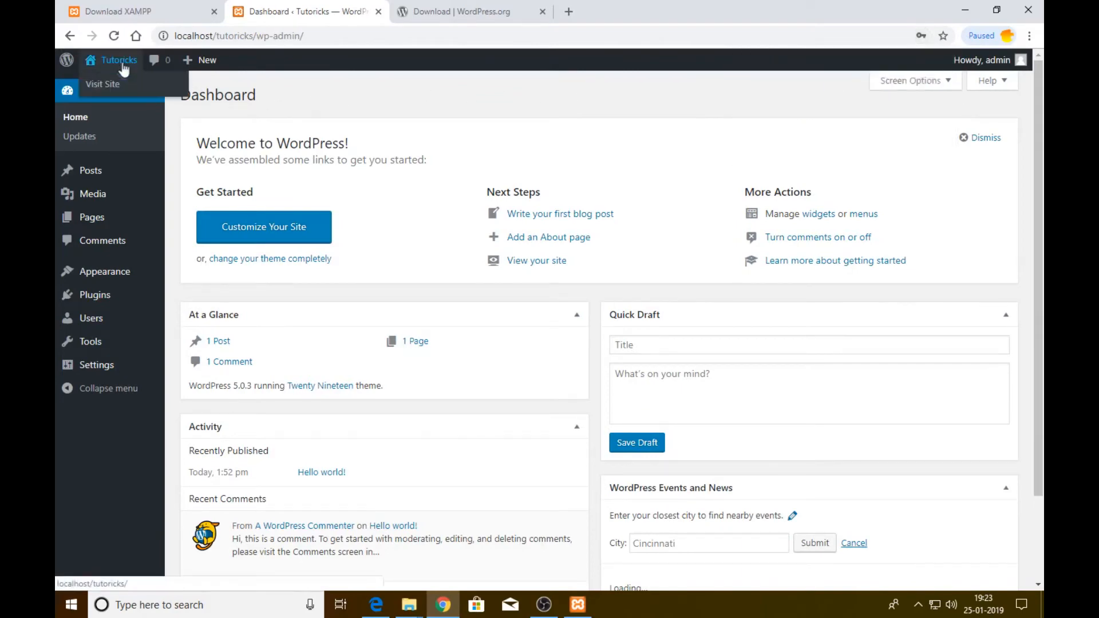
{"action": "middle_click", "coordinate": [114, 85]}
{"action": "left_click", "coordinate": [463, 8]}
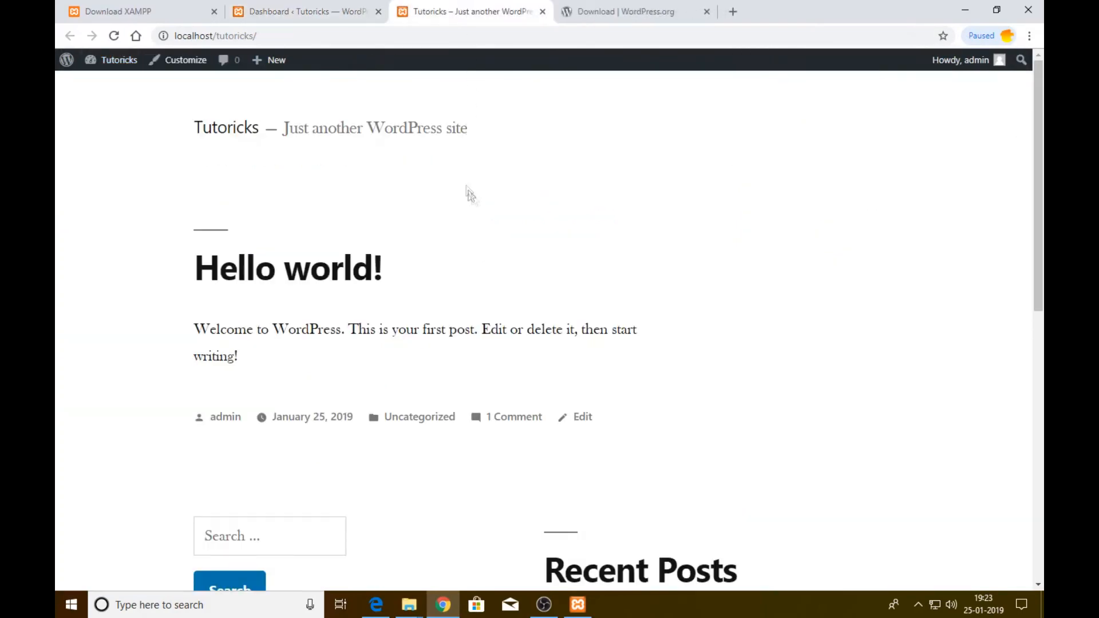
{"action": "scroll", "coordinate": [473, 256], "scroll_direction": "down", "scroll_amount": 6}
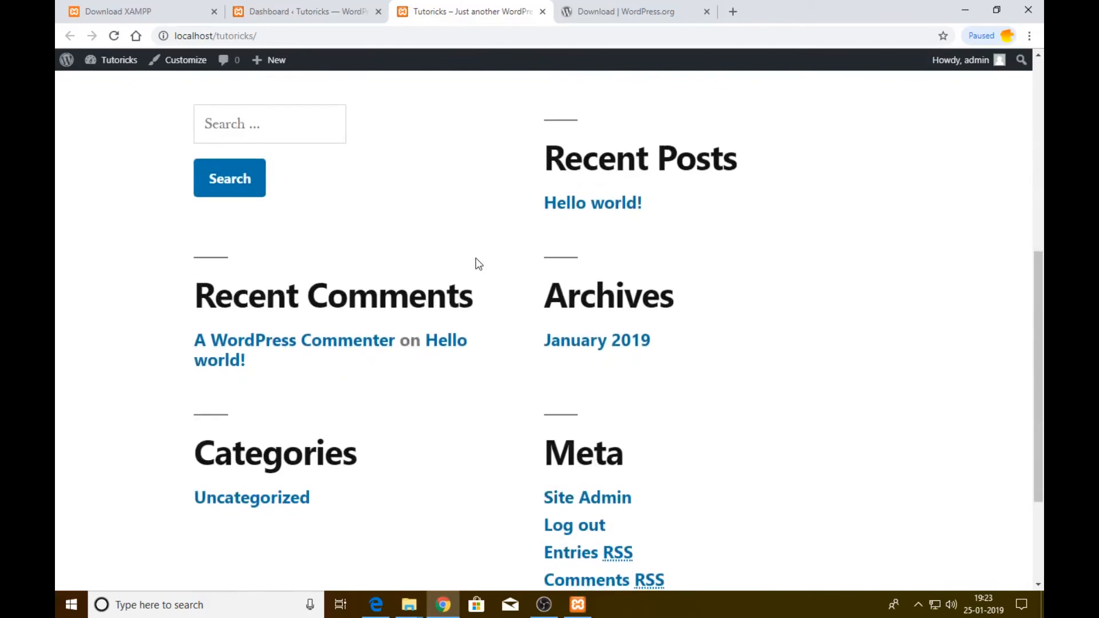
{"action": "scroll", "coordinate": [483, 270], "scroll_direction": "down", "scroll_amount": 3}
{"action": "scroll", "coordinate": [590, 327], "scroll_direction": "up", "scroll_amount": 9}
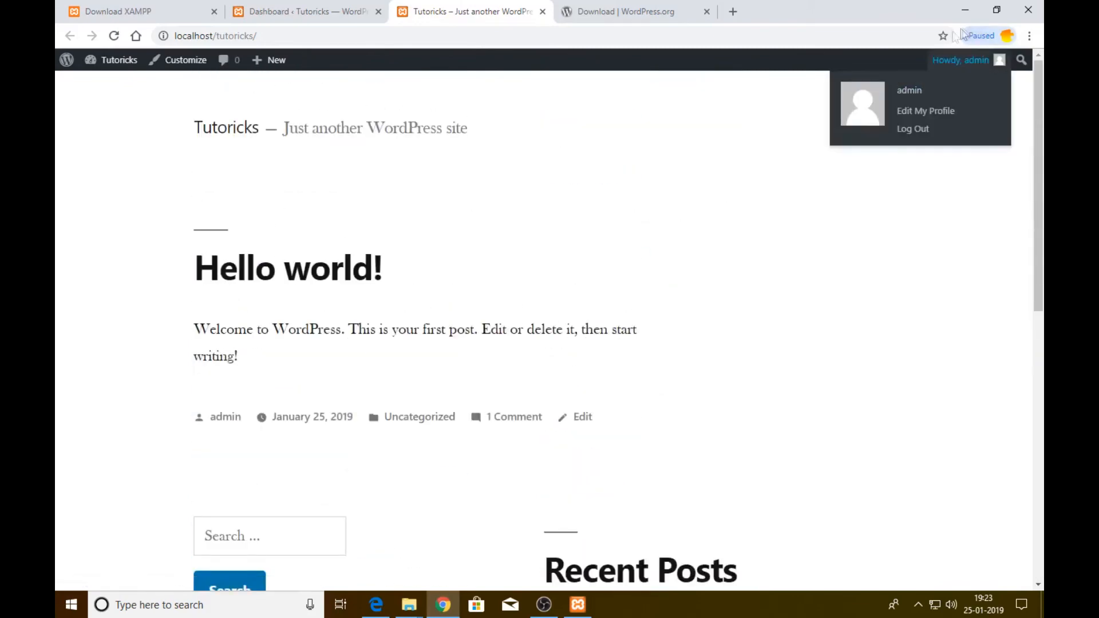
{"action": "scroll", "coordinate": [339, 216], "scroll_direction": "down", "scroll_amount": 5}
View the January 2019 archive, then return to the Dashboard tab
{"action": "left_click", "coordinate": [584, 410]}
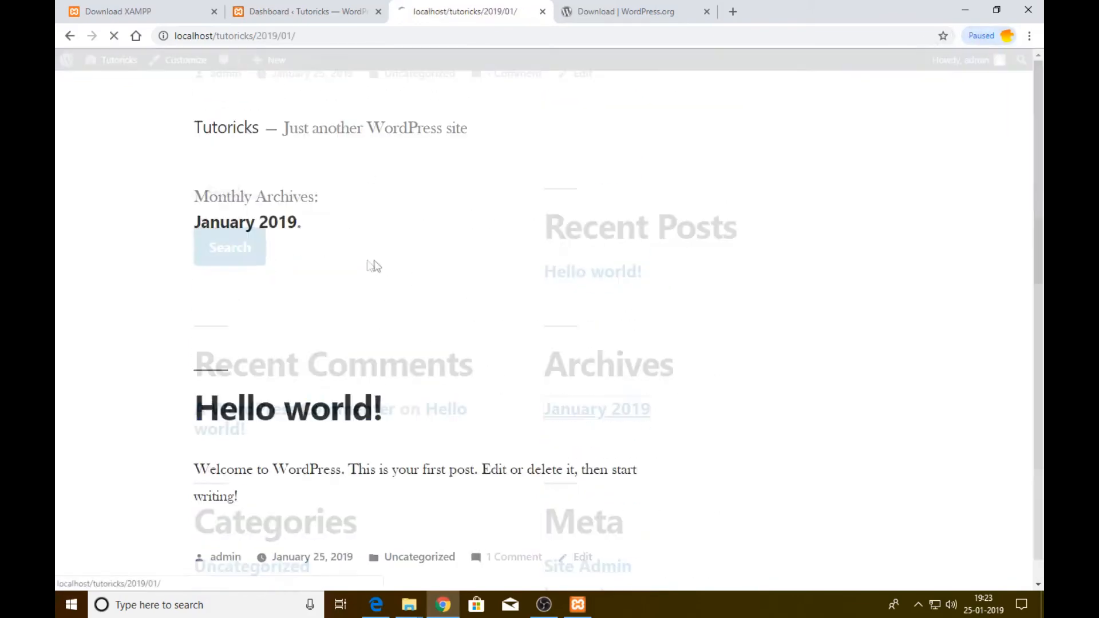
{"action": "scroll", "coordinate": [359, 339], "scroll_direction": "down", "scroll_amount": 7}
{"action": "scroll", "coordinate": [359, 338], "scroll_direction": "up", "scroll_amount": 5}
{"action": "mouse_move", "coordinate": [285, 65]}
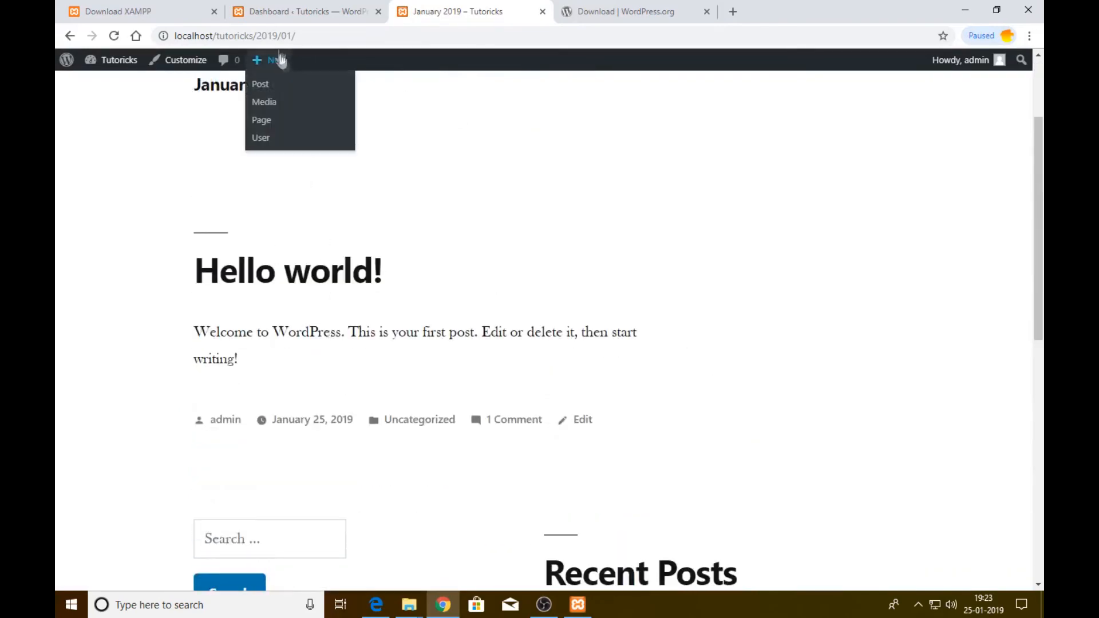
{"action": "left_click", "coordinate": [329, 11]}
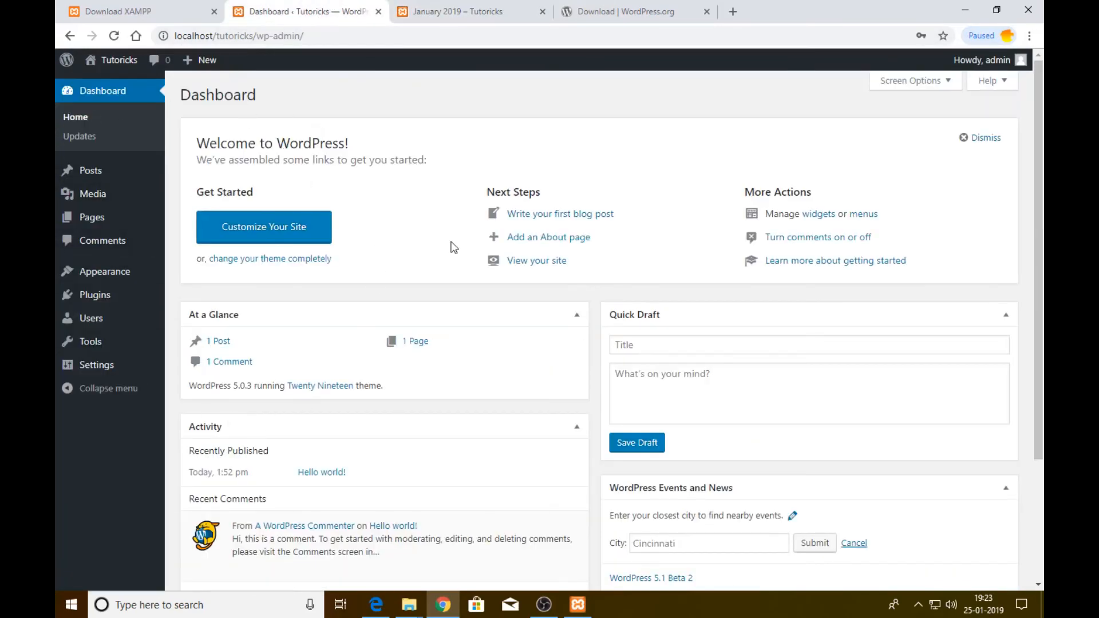